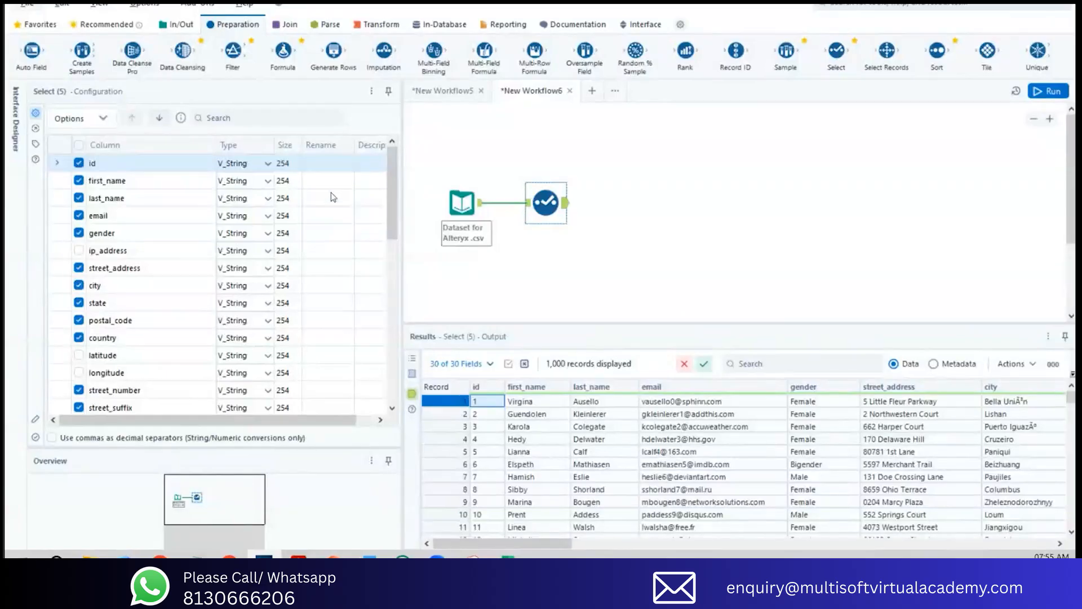
Step: Look through the Select tool's column list and sort it by data type
scroll(378, 181, "down", 5)
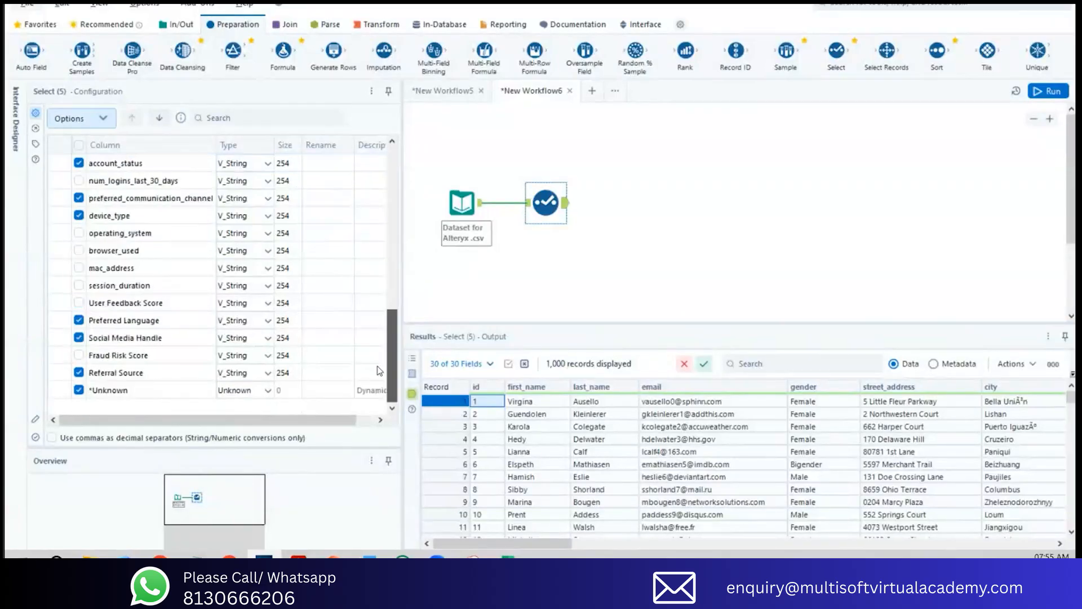
scroll(387, 182, "up", 5)
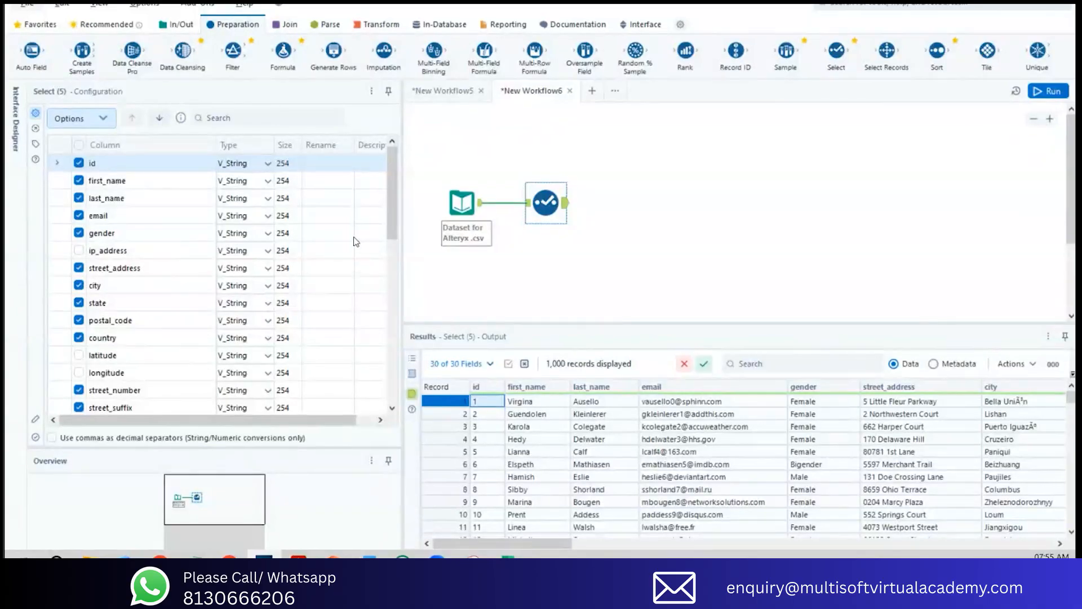
left_click_drag(394, 202, 389, 136)
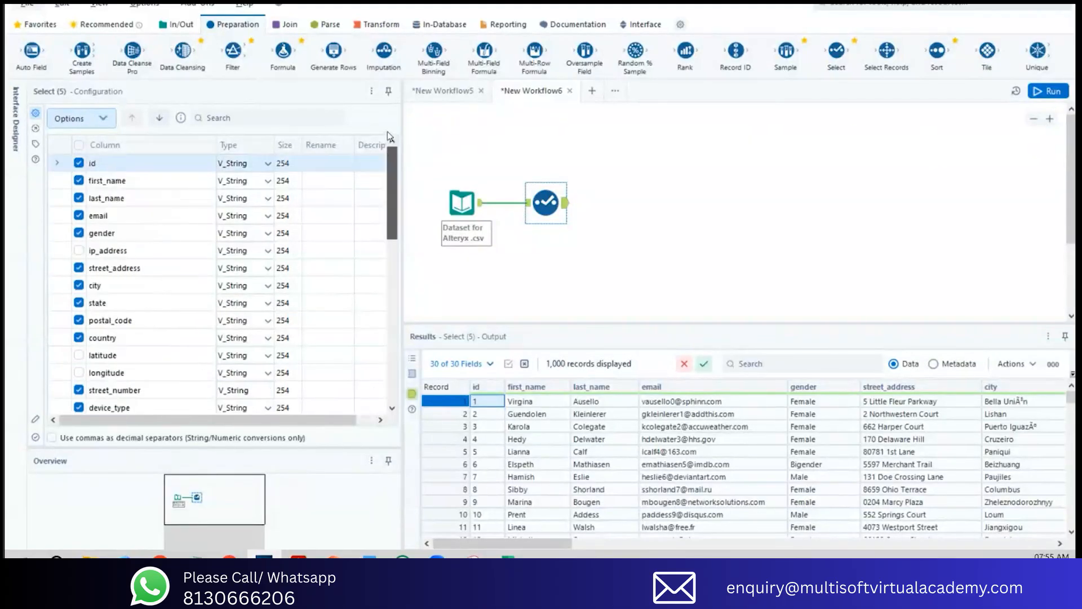
left_click(235, 146)
left_click(235, 146)
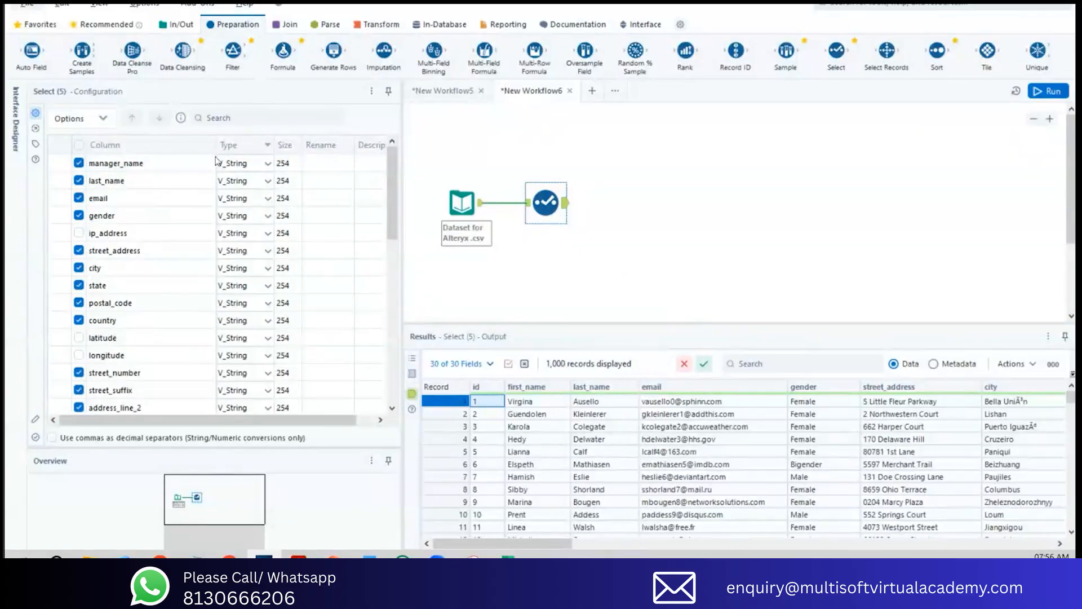
left_click(107, 121)
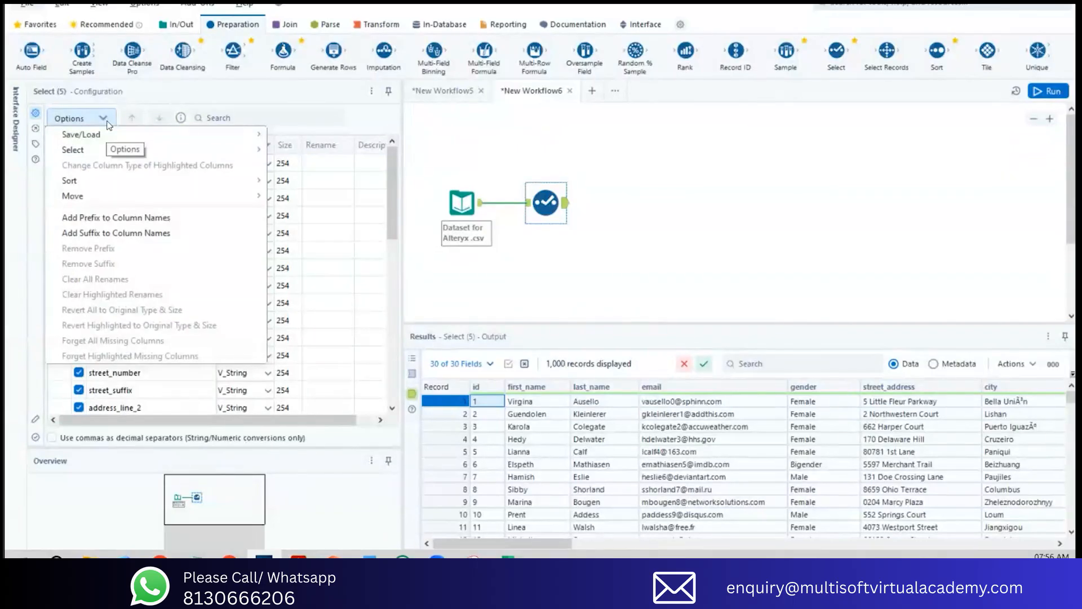
mouse_move(85, 181)
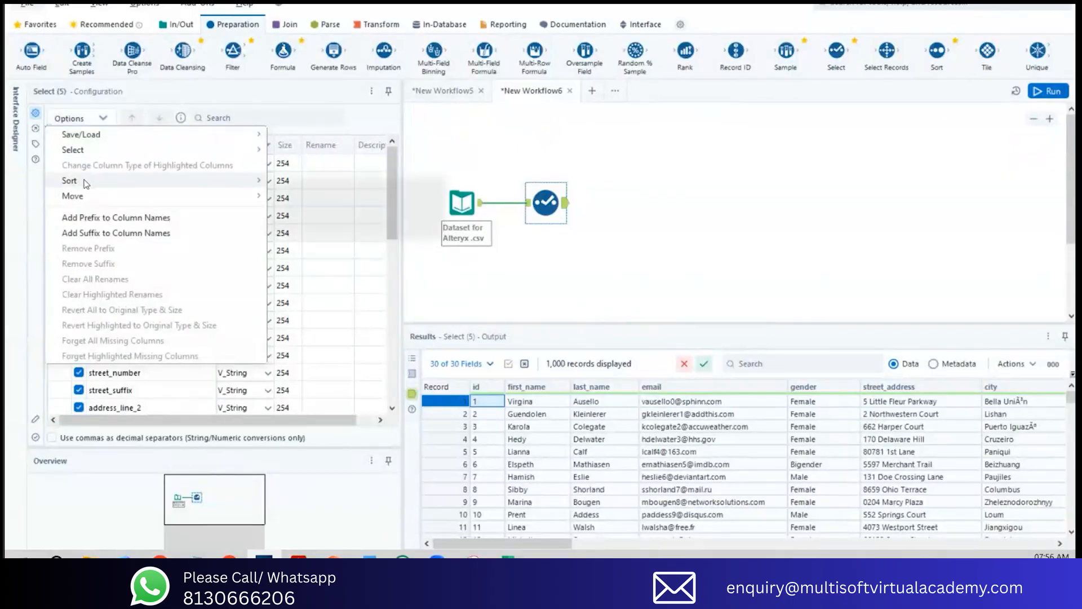
mouse_move(102, 131)
left_click(105, 124)
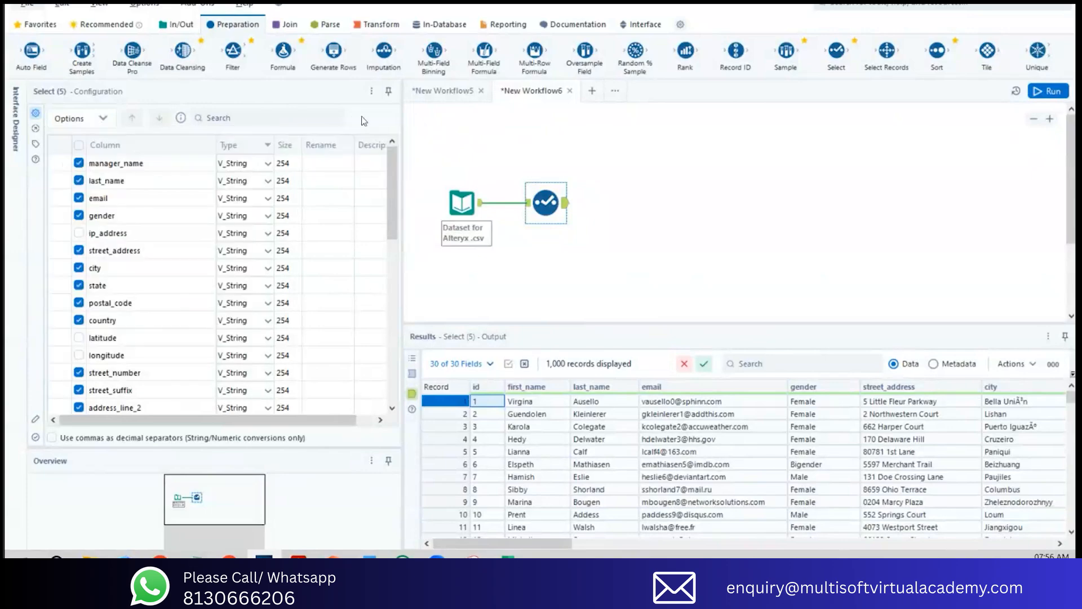
left_click(104, 123)
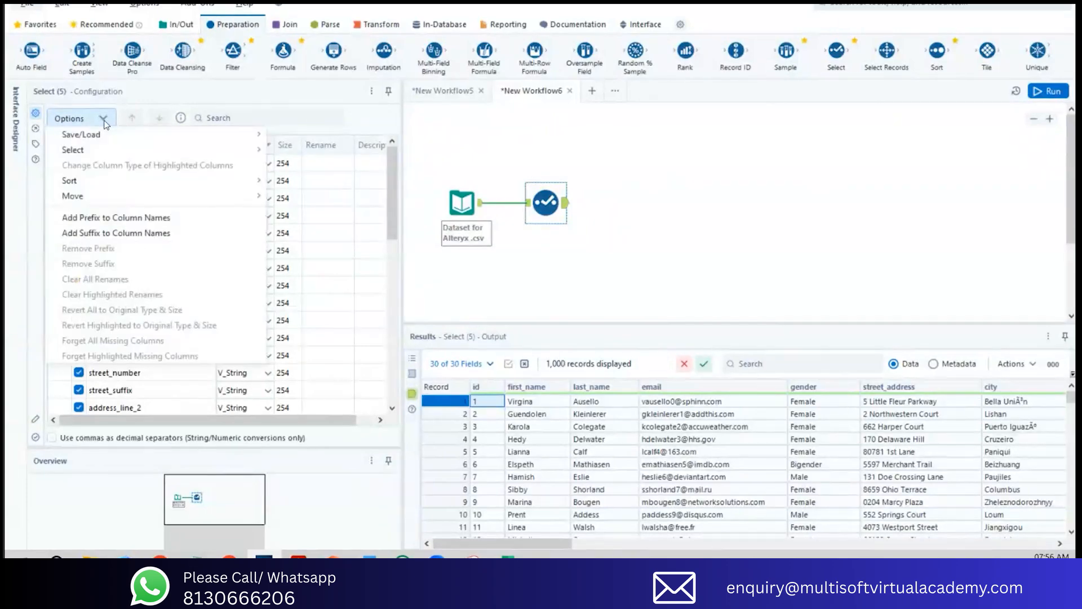
mouse_move(103, 136)
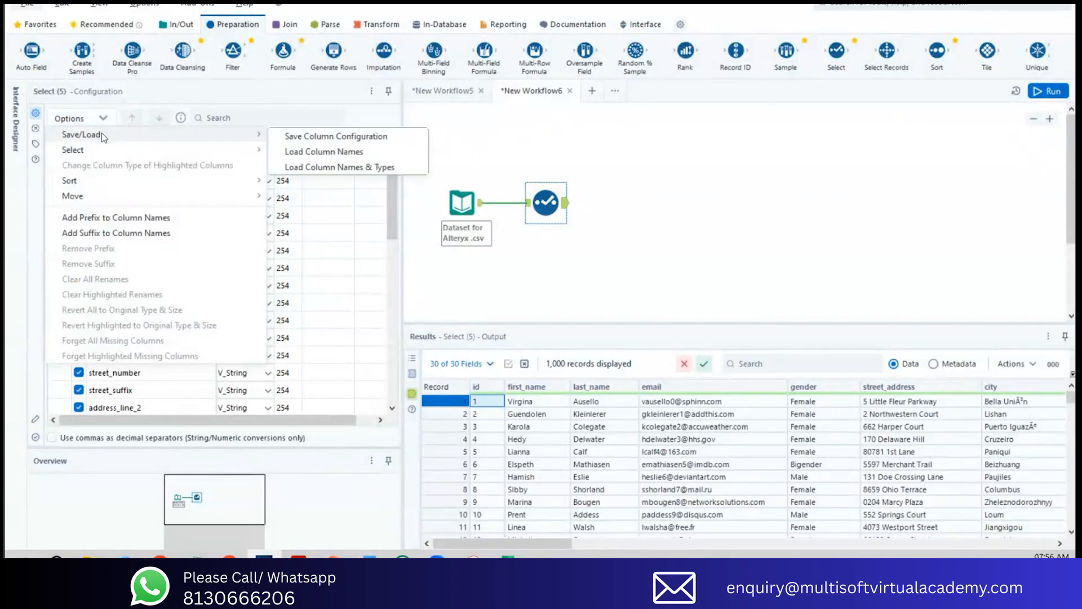
left_click(289, 167)
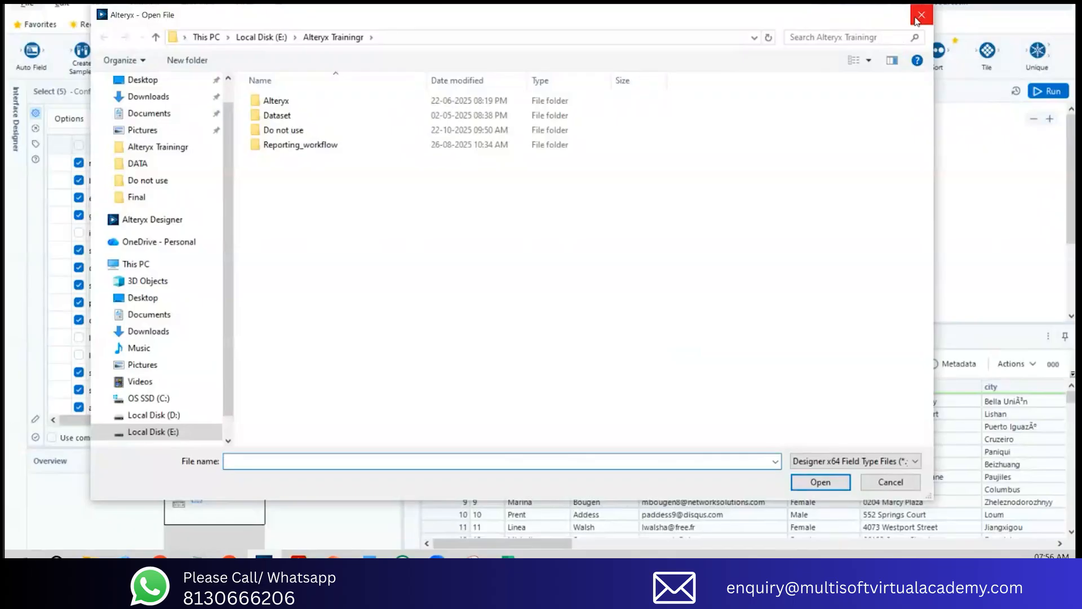
left_click(917, 18)
left_click(103, 119)
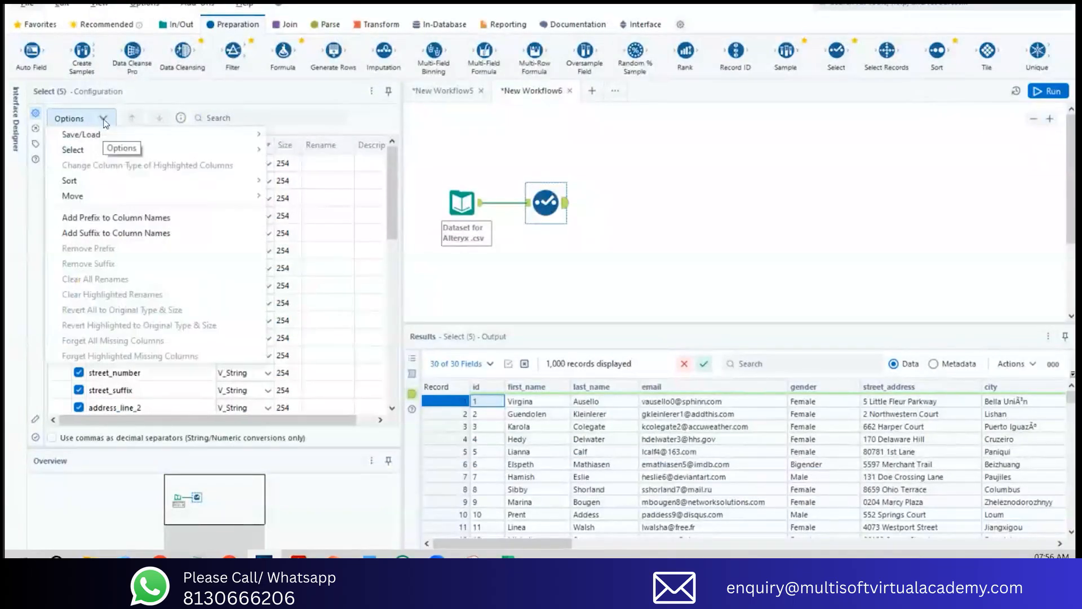
mouse_move(107, 135)
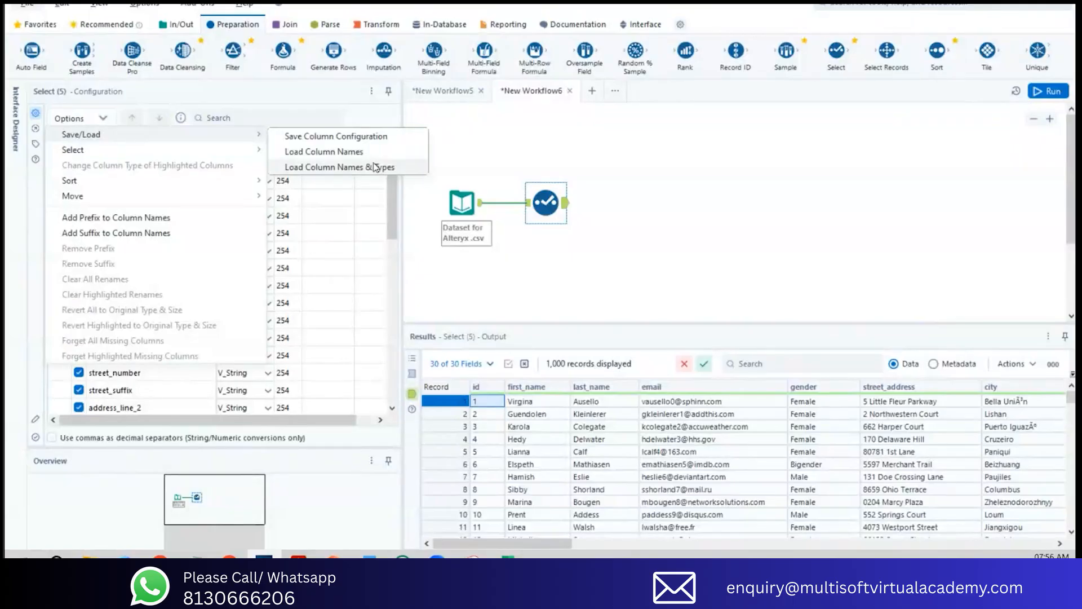
left_click(332, 152)
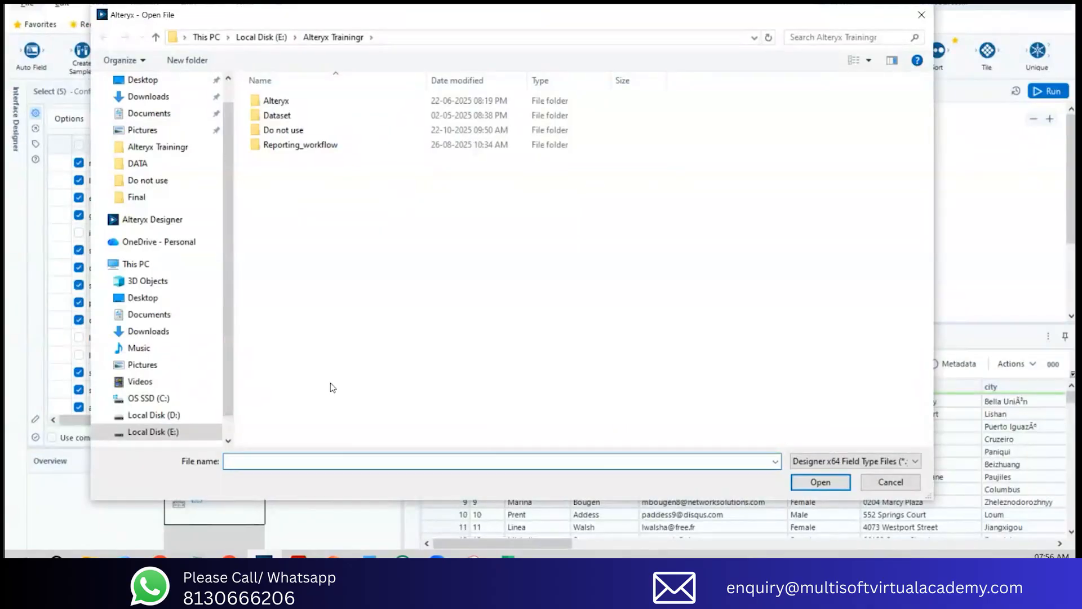
left_click(922, 18)
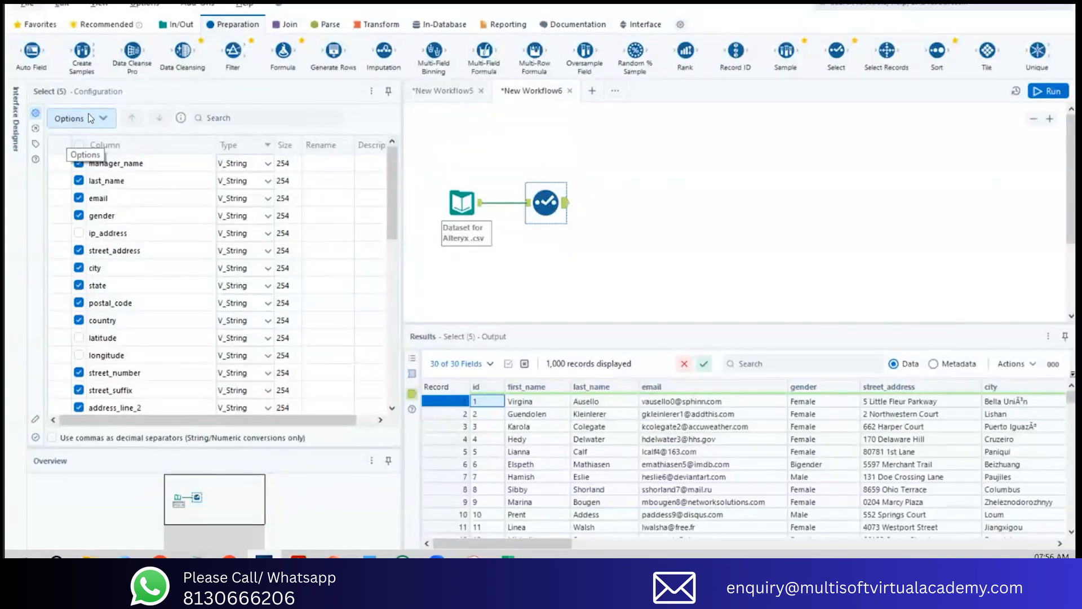
left_click(88, 118)
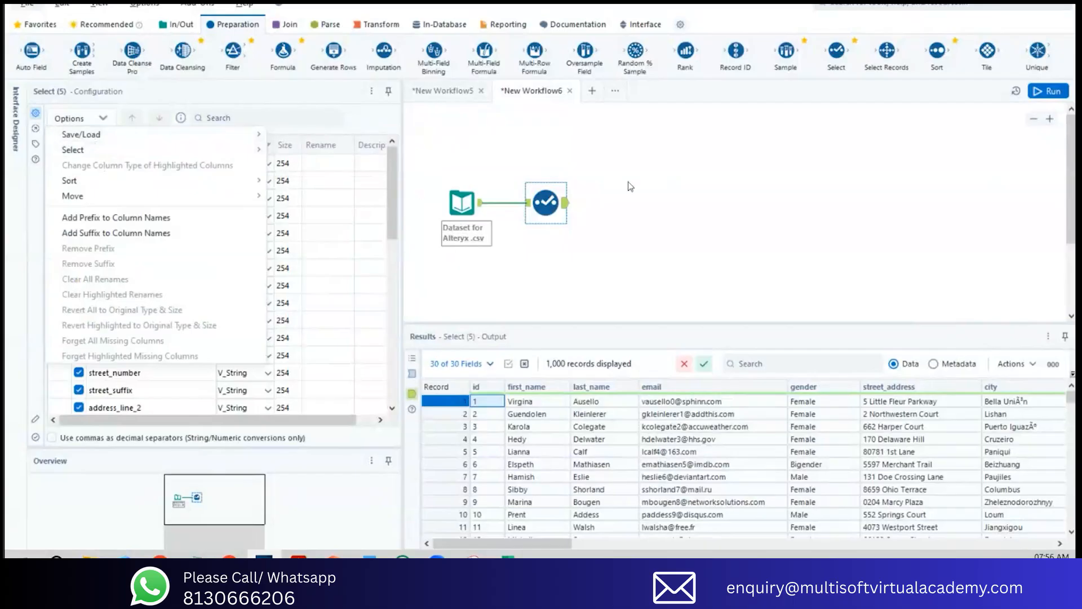
left_click(634, 148)
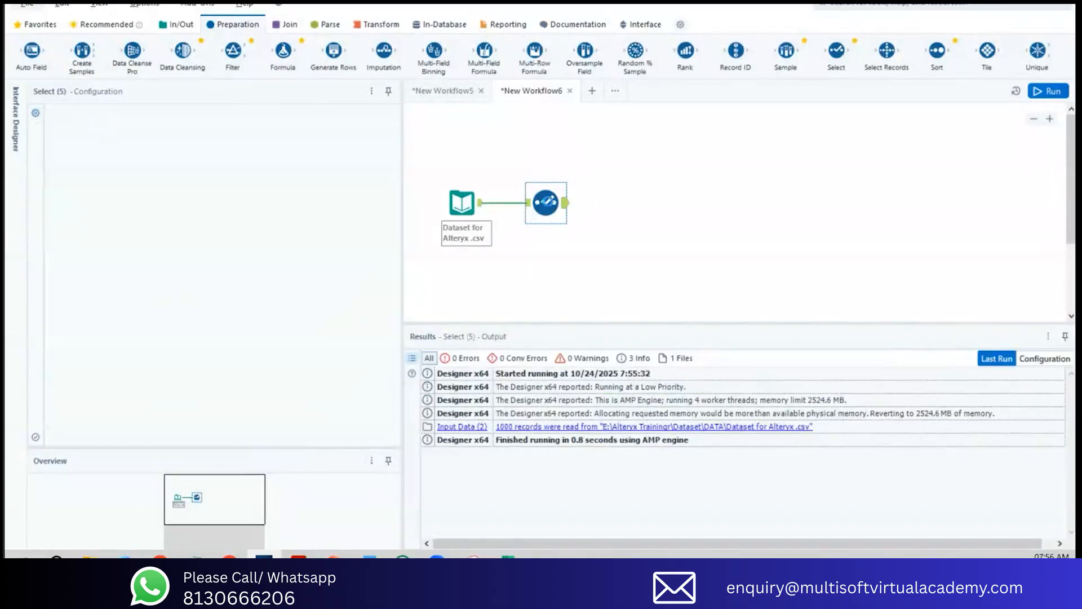
Step: Reselect the Select tool on the canvas and move the manager_name column directly below last_name
left_click(544, 204)
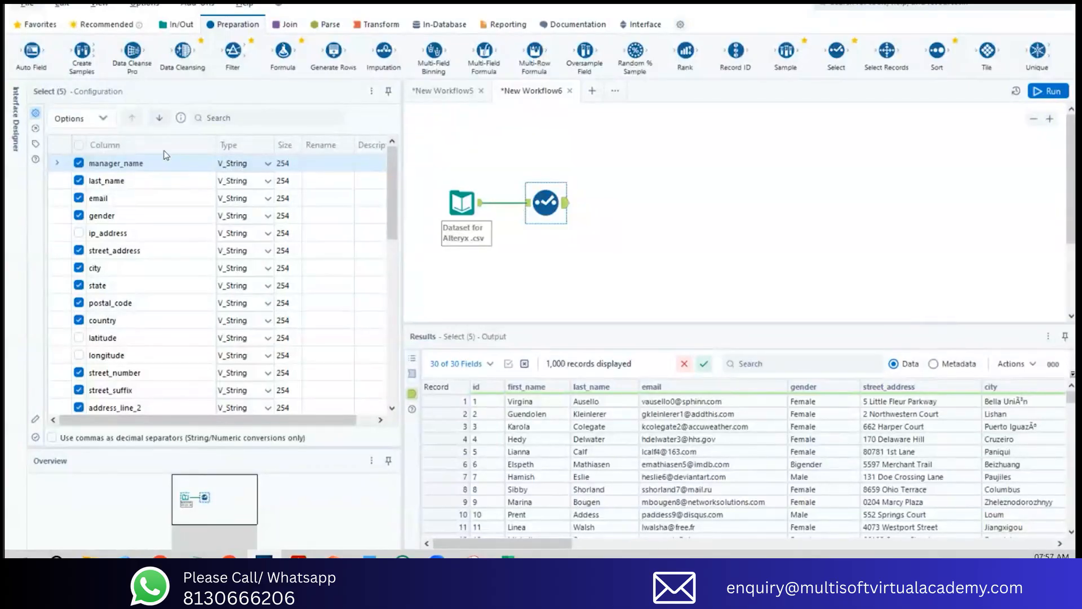
left_click(159, 123)
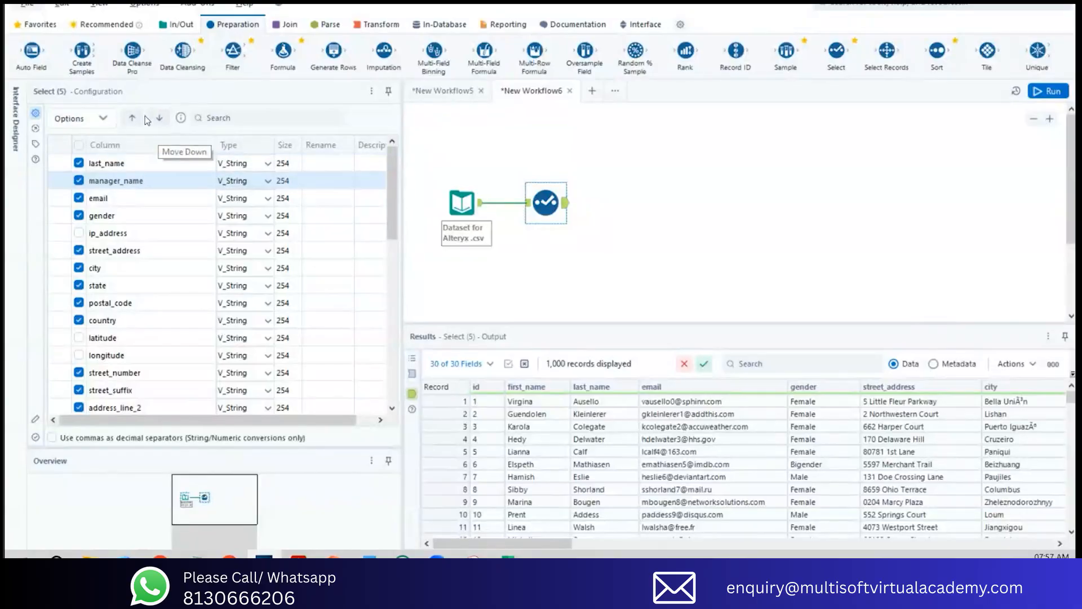
left_click(132, 117)
left_click(159, 119)
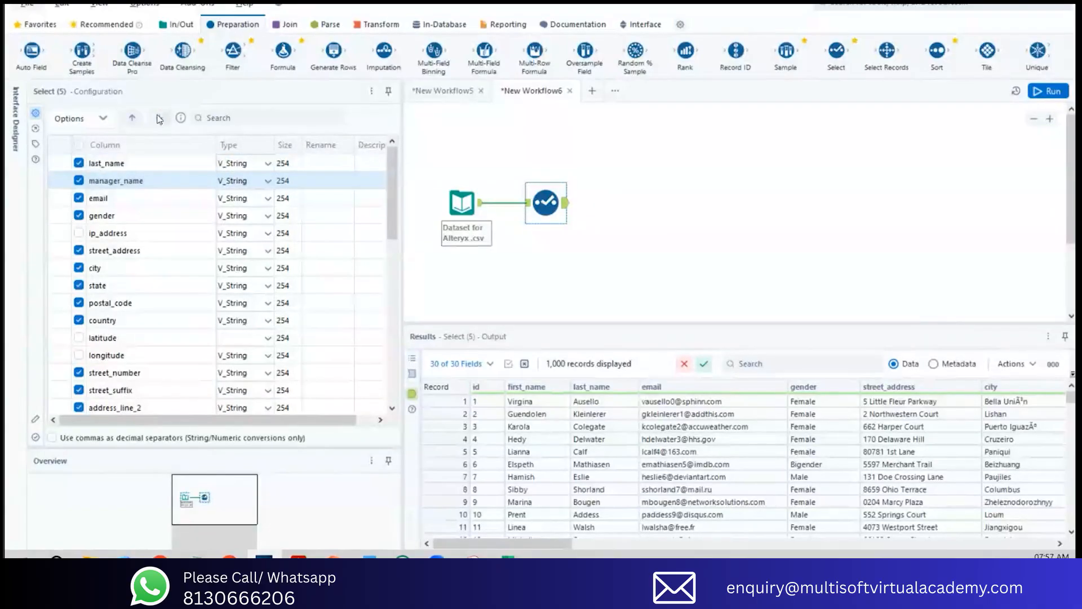
Step: Run the workflow and check the order of the columns in the Select tool's output
left_click(1047, 90)
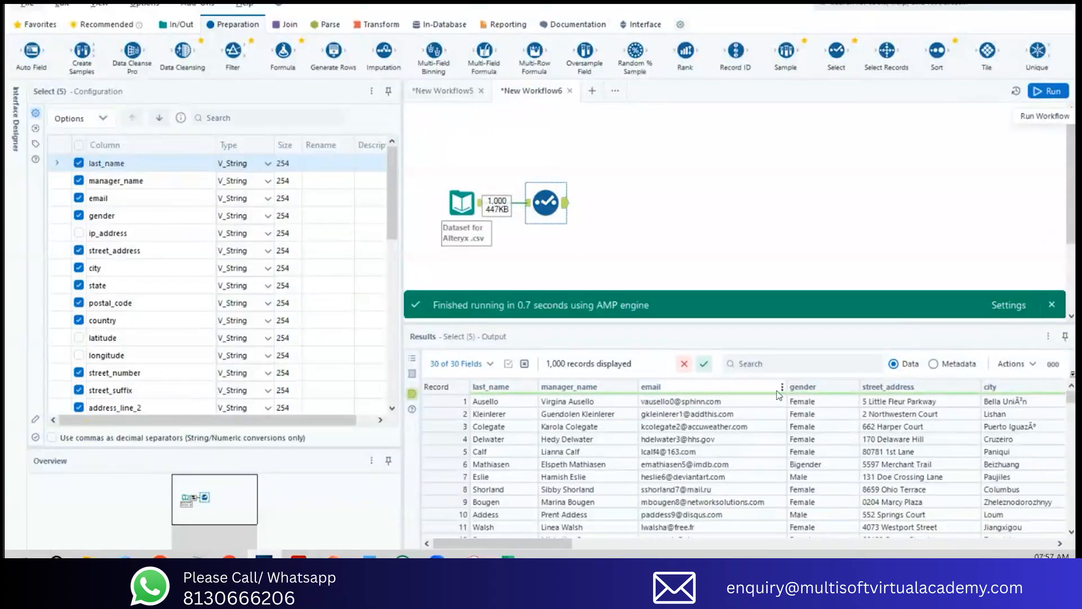
mouse_move(553, 540)
left_mouse_down()
mouse_move(1026, 527)
mouse_move(999, 516)
mouse_move(571, 528)
left_mouse_up()
left_click_drag(448, 401, 445, 454)
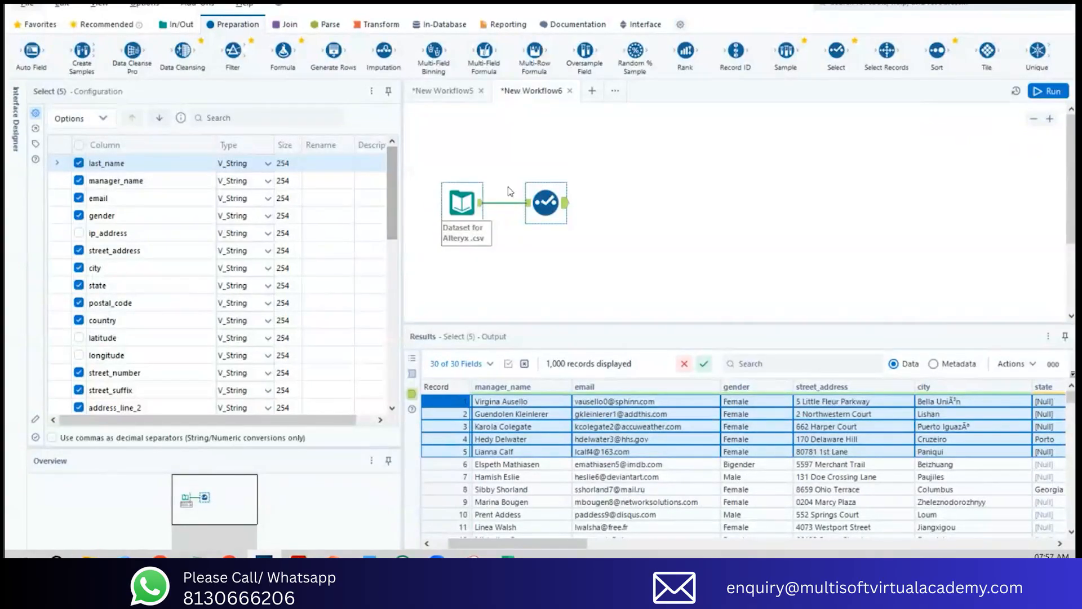
Step: Revert the Select tool's columns to their incoming column order
left_click(73, 118)
mouse_move(73, 179)
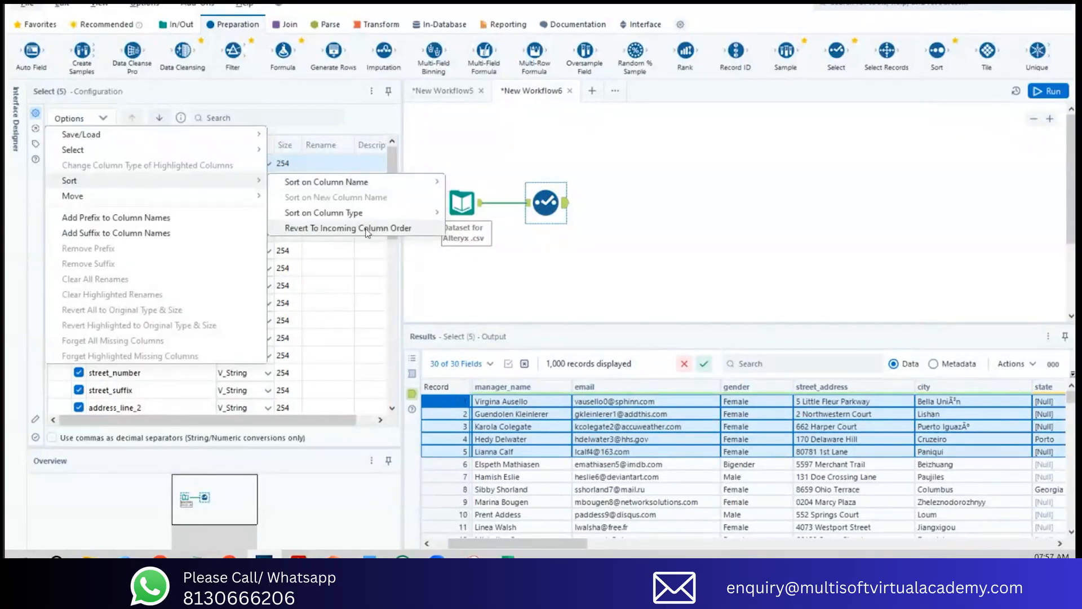
left_click(363, 225)
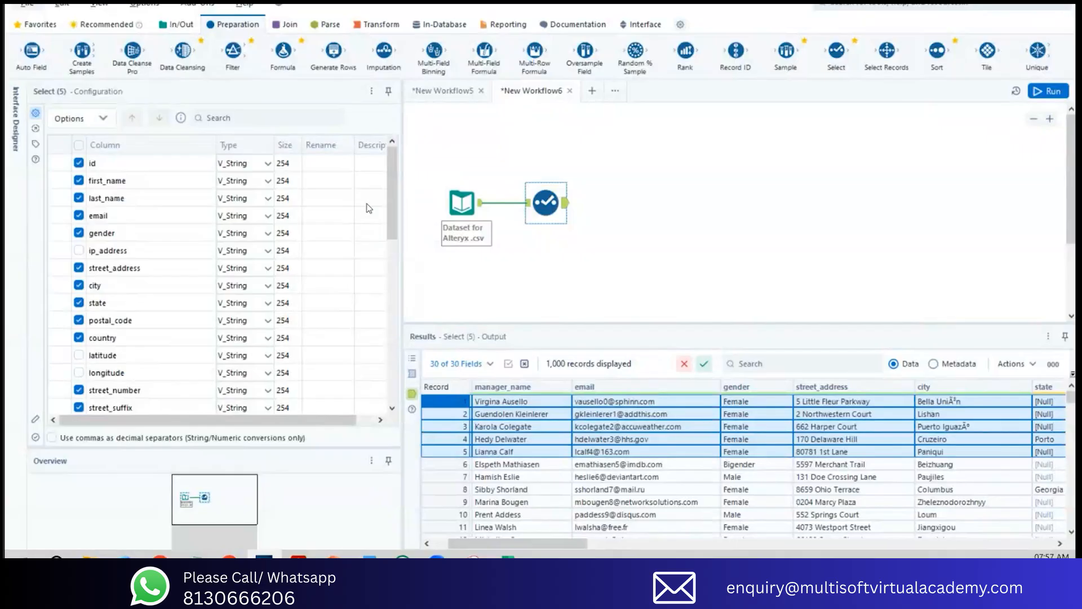
Step: Move the gender column up to the first position in the Select tool's column list
left_click(156, 235)
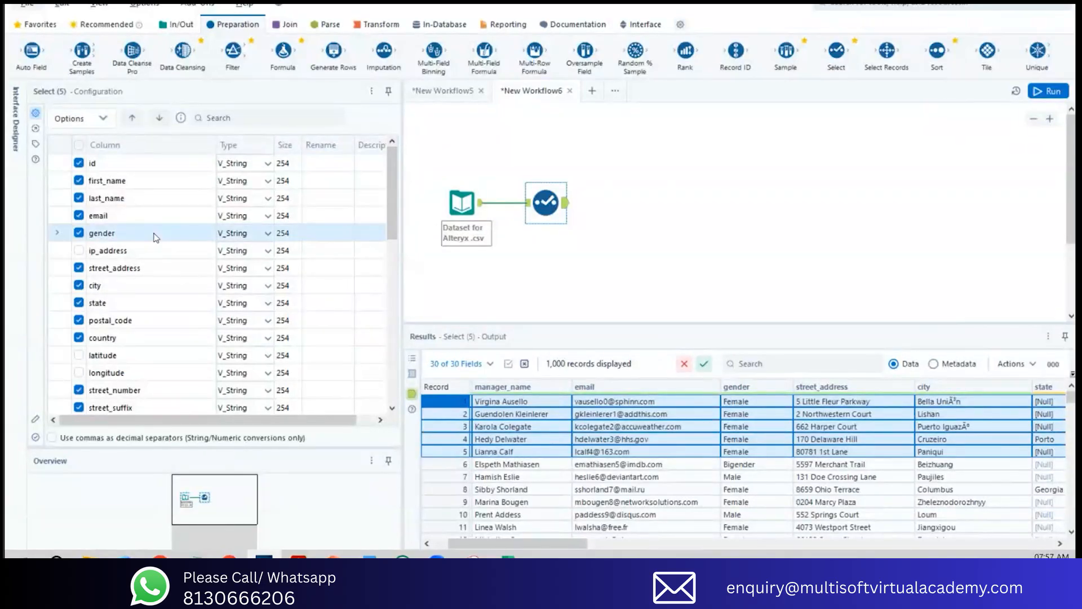
left_click(132, 117)
left_click(132, 118)
left_click(132, 118)
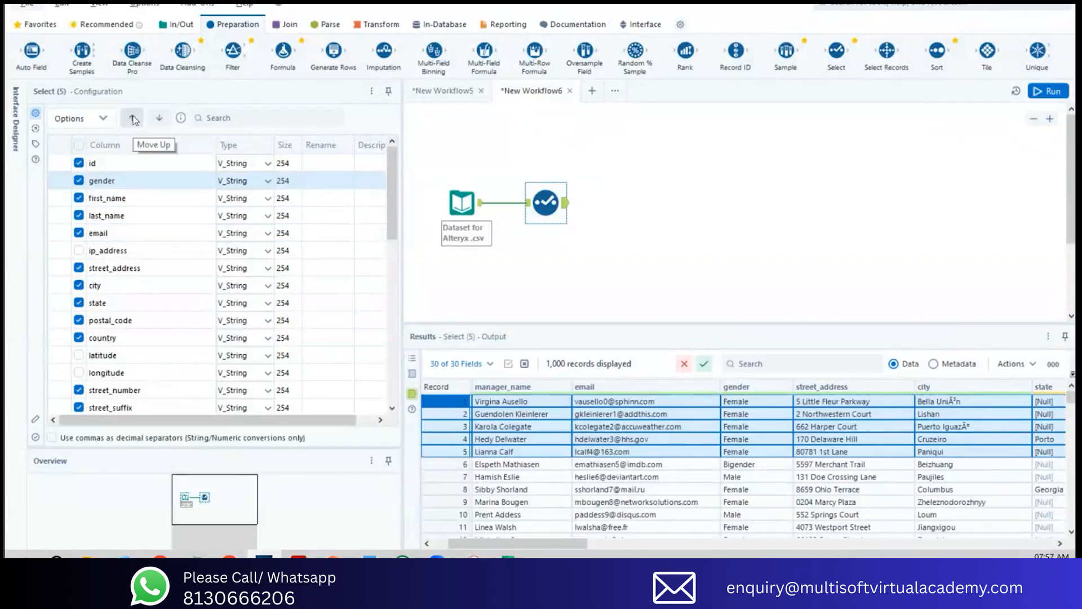
left_click(133, 118)
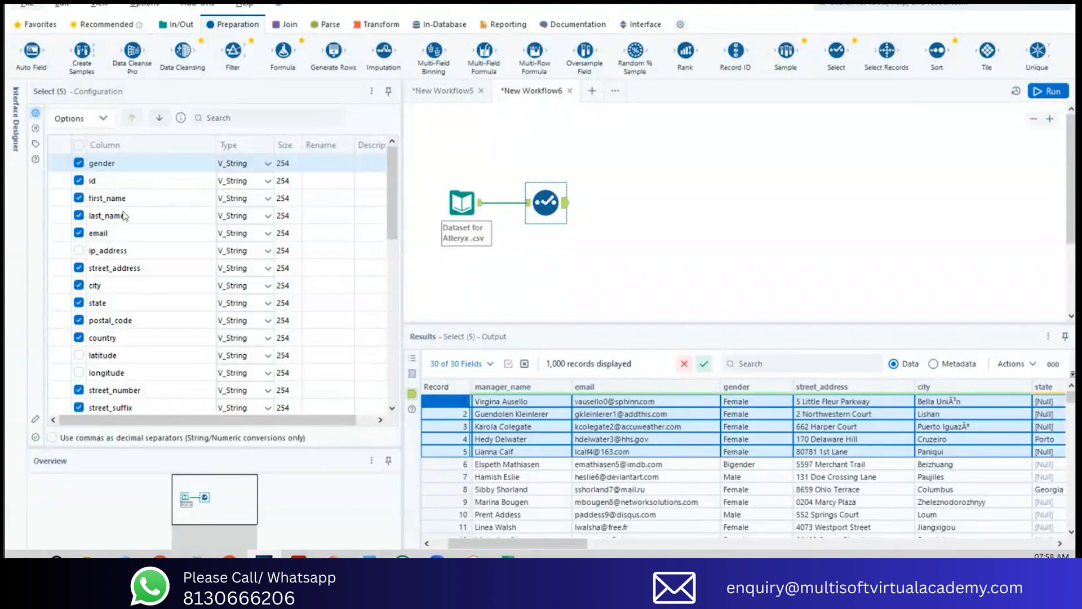
Step: Select the first_name and last_name columns together and move them directly below gender, ahead of id
left_click(162, 214)
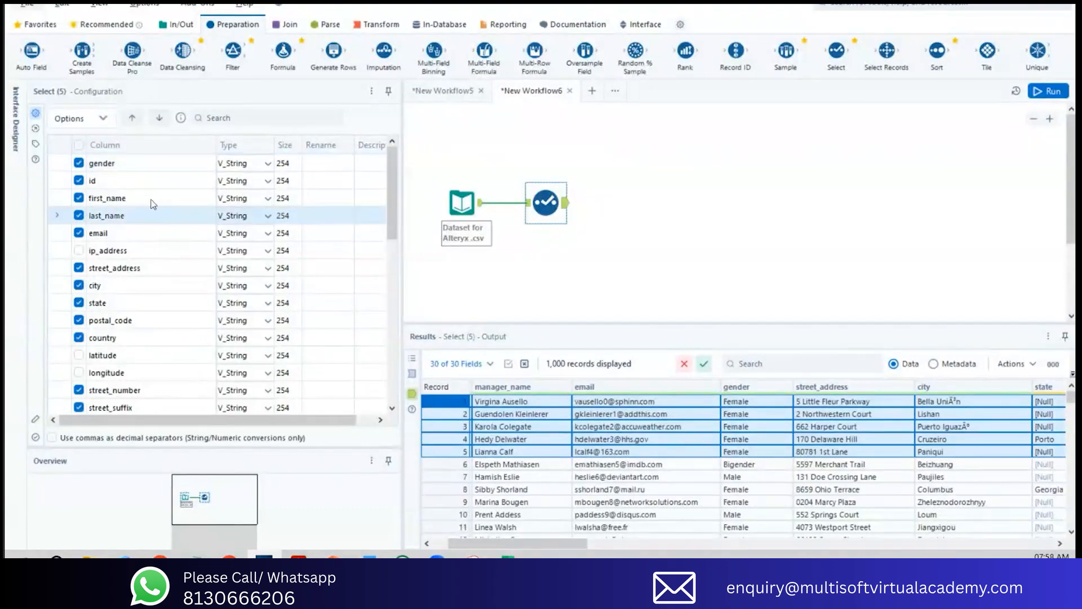
left_click(153, 199)
left_click(144, 217, "shift")
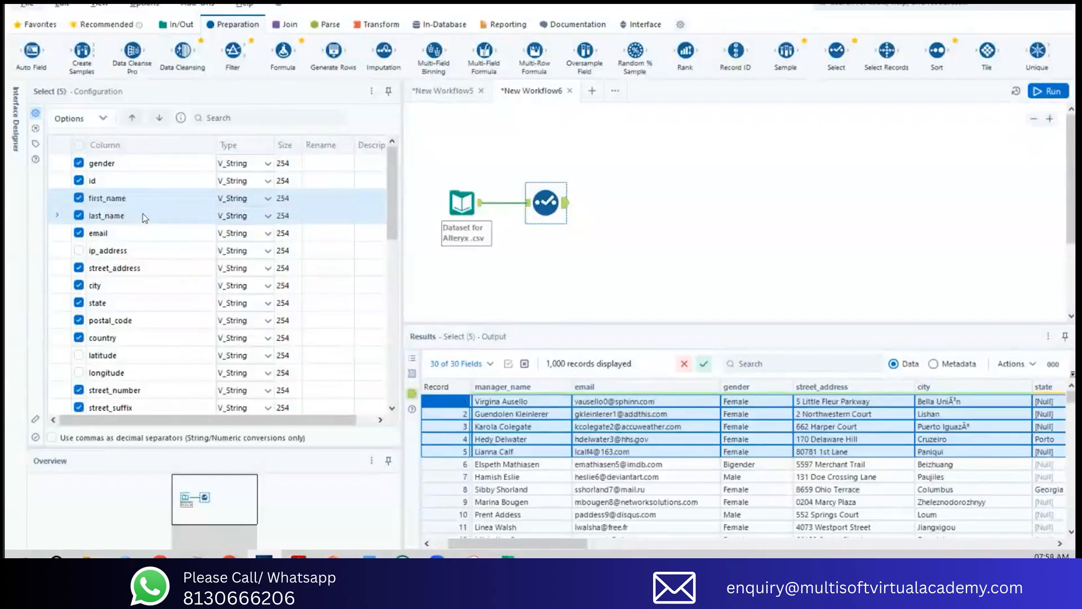
left_click(127, 125)
left_click(127, 124)
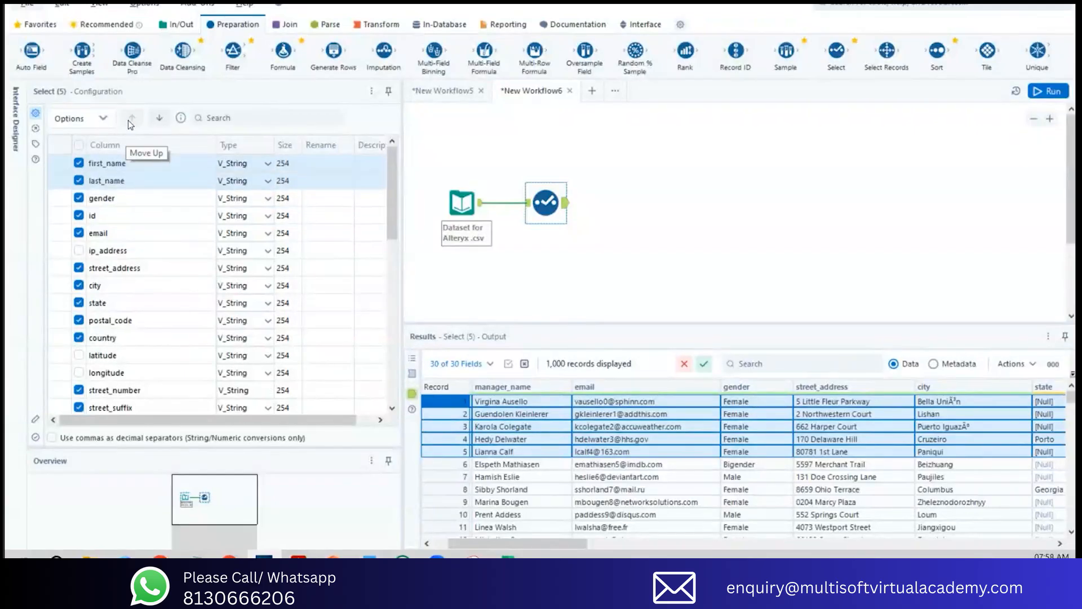
left_click(160, 119)
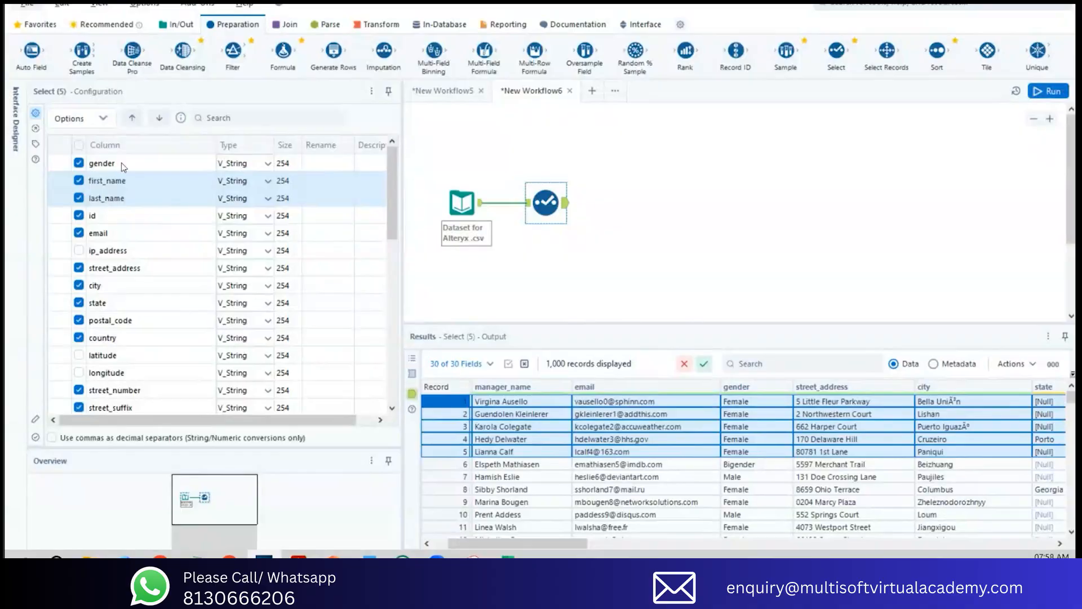
Step: Run the workflow and review the rearranged columns in the Select tool's output
left_click(1050, 92)
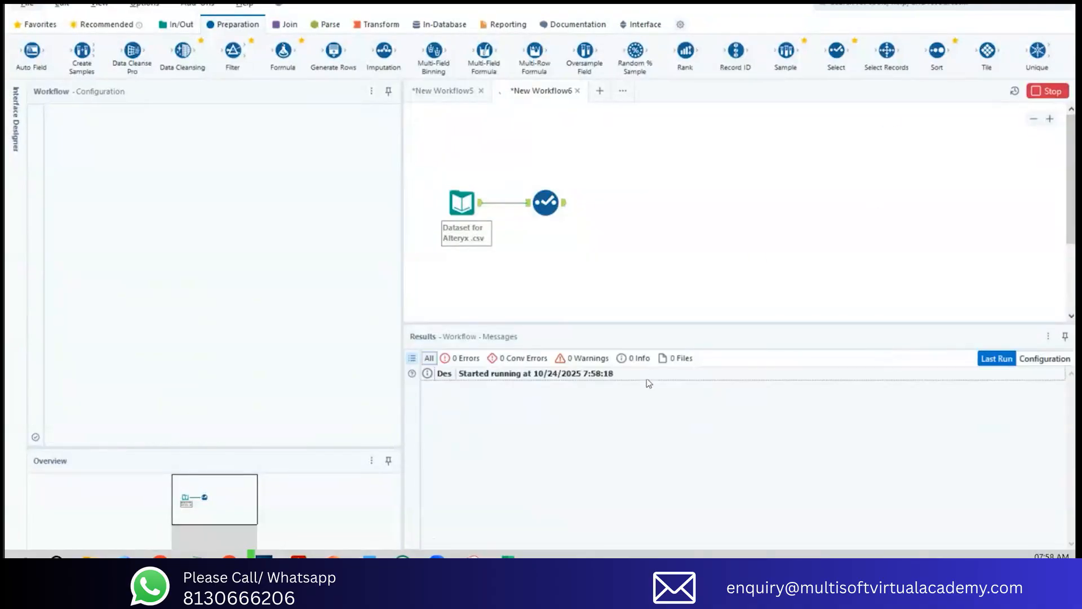
left_click(564, 208)
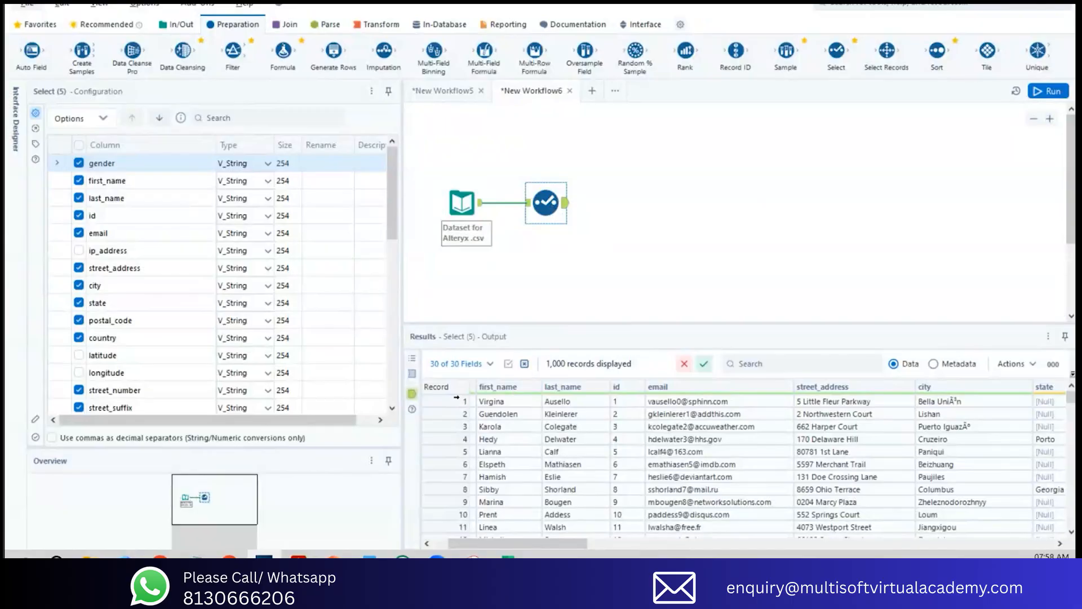
left_click_drag(461, 400, 457, 443)
left_click_drag(516, 543, 473, 547)
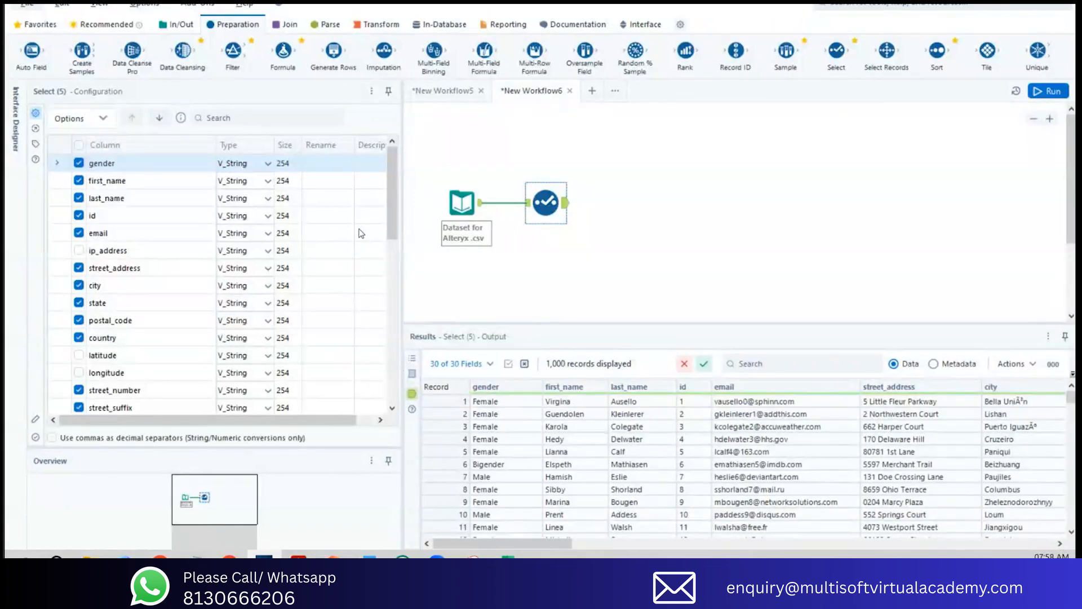
Step: Move the id column up to the first position, above gender
left_click(102, 216)
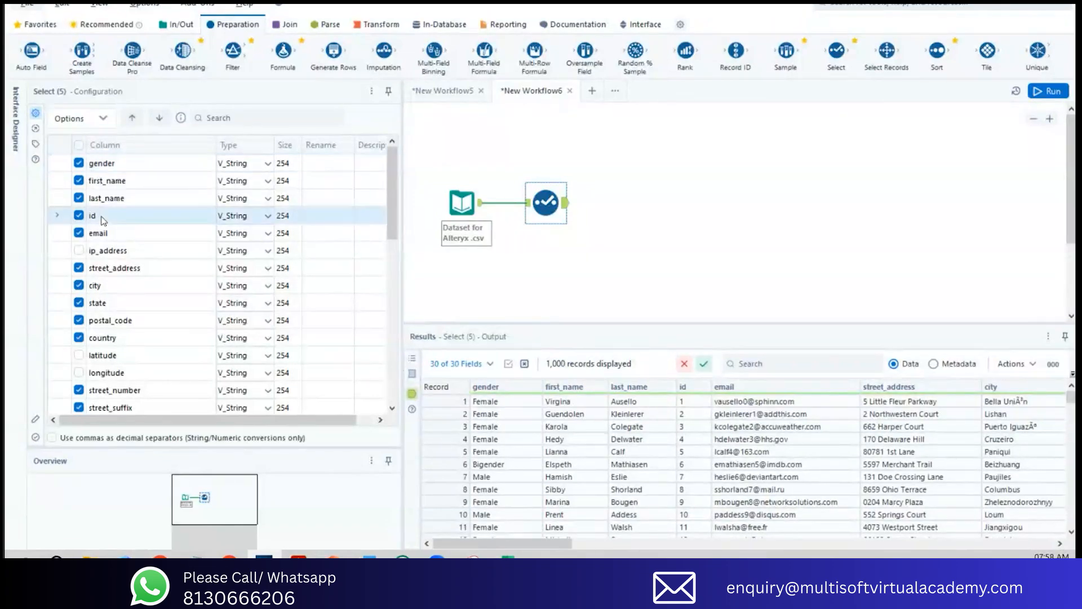
left_click(127, 124)
left_click(126, 125)
left_click(132, 118)
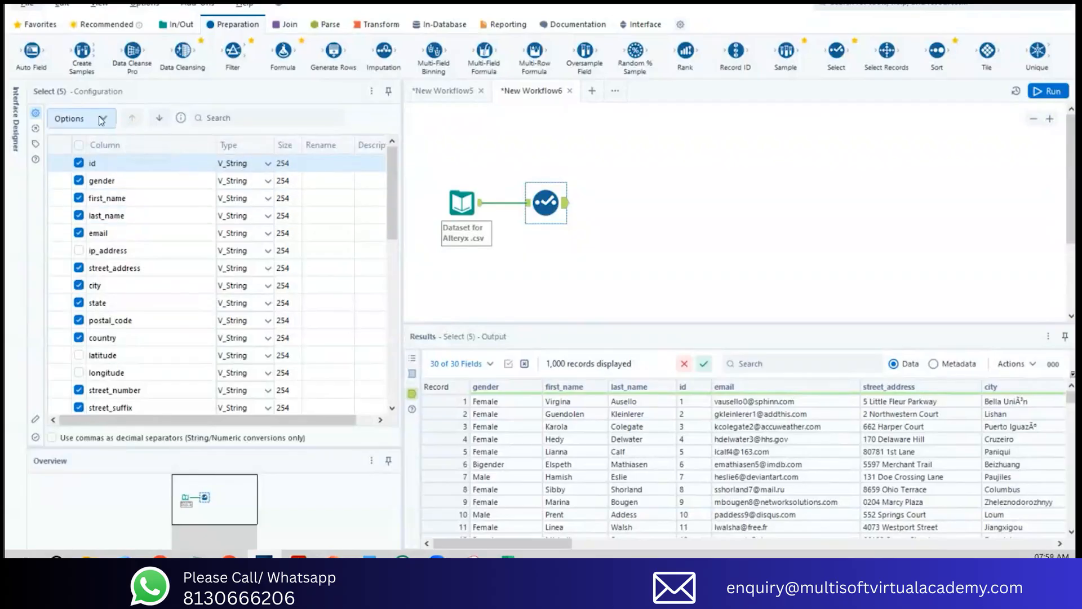
Step: Revert the Select tool's columns to their incoming order, run the workflow and review the output
left_click(103, 119)
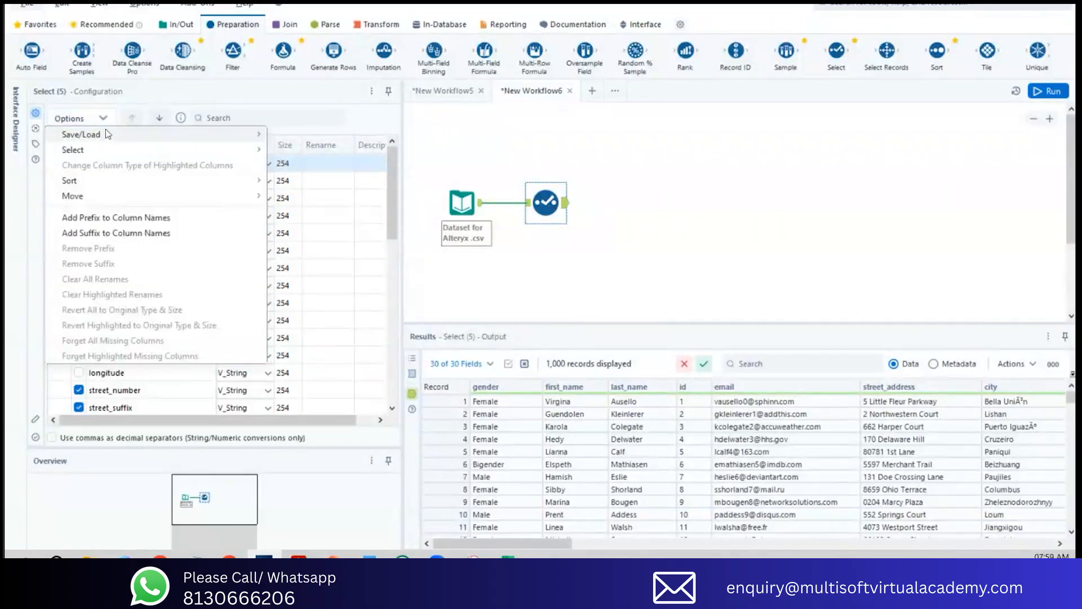
mouse_move(130, 183)
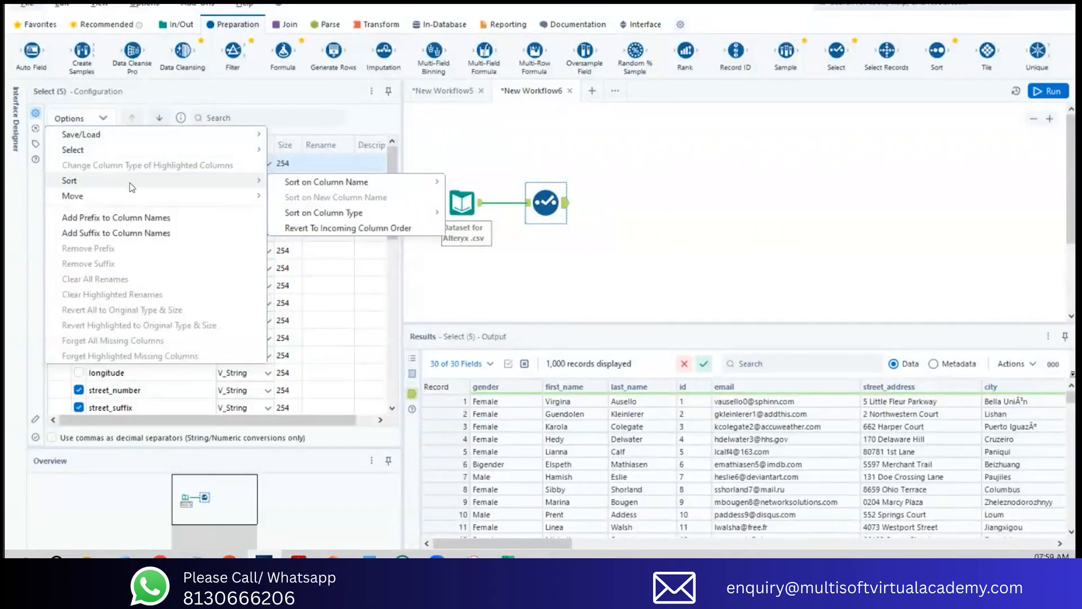
left_click(319, 230)
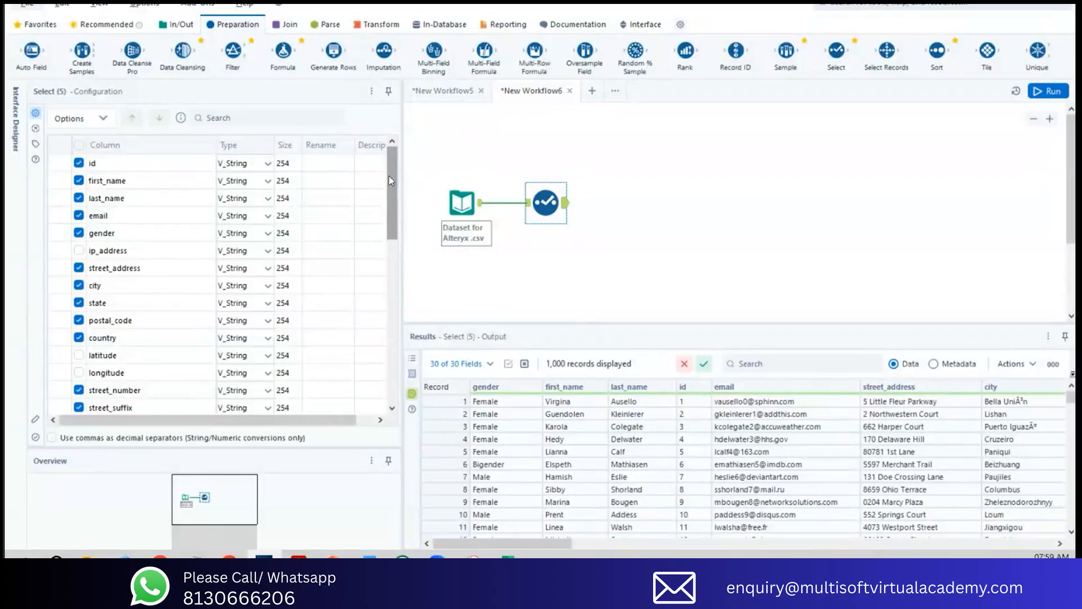
left_click(1051, 91)
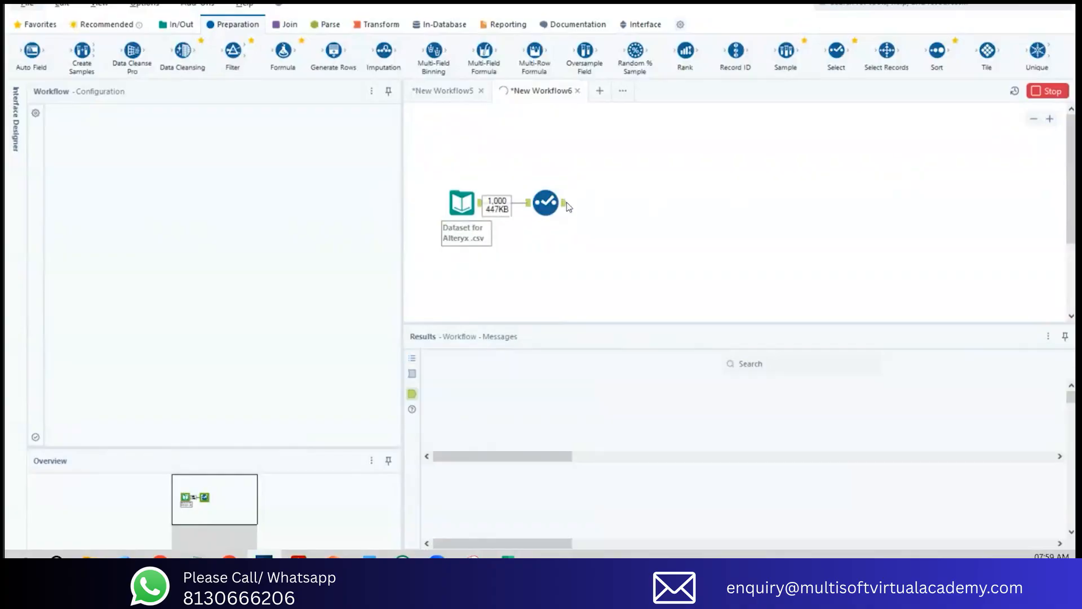
left_click(544, 206)
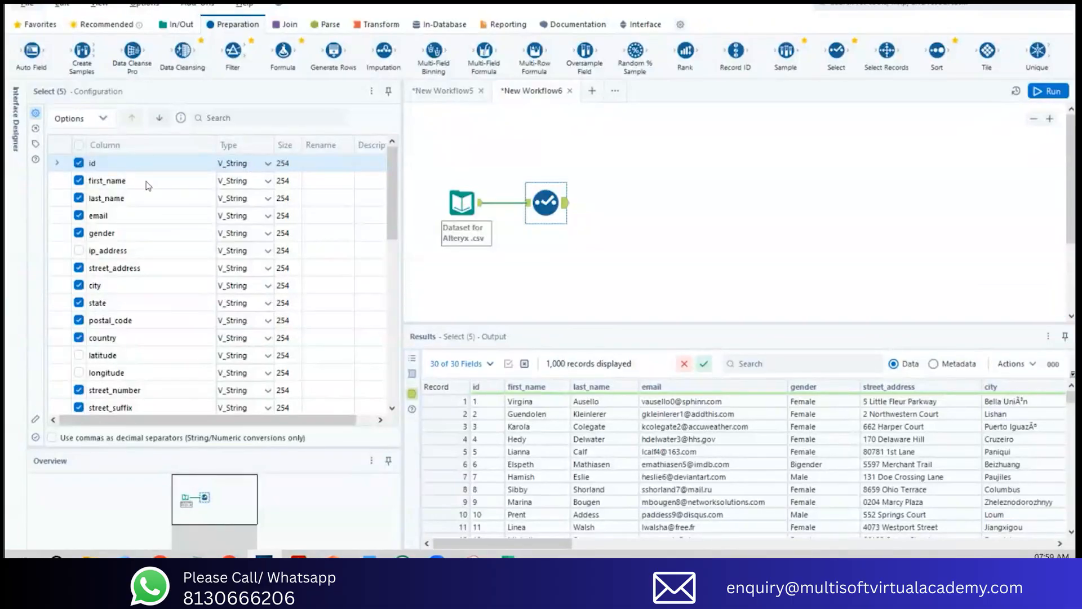
Step: Examine the data type choices for id, and compare street_number's assigned type with its values in the output
left_click(266, 164)
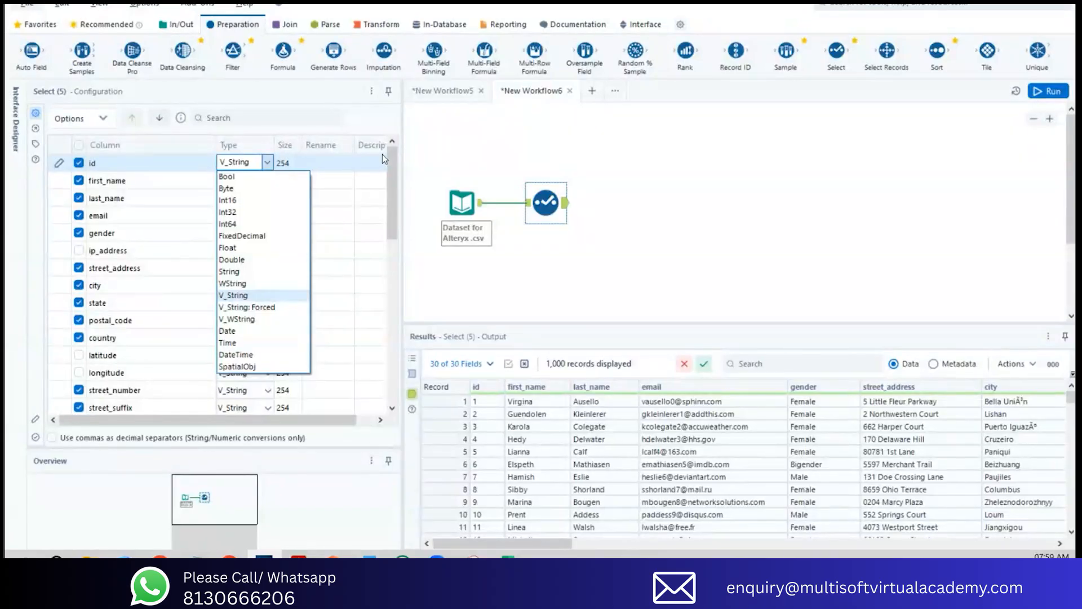
left_click(509, 156)
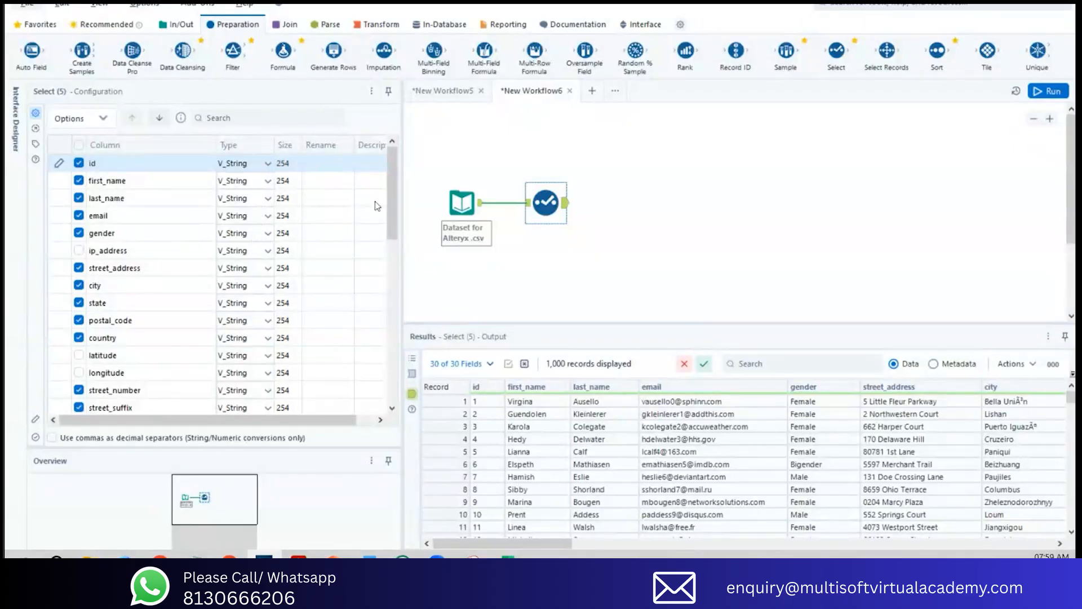
scroll(390, 214, "down", 1)
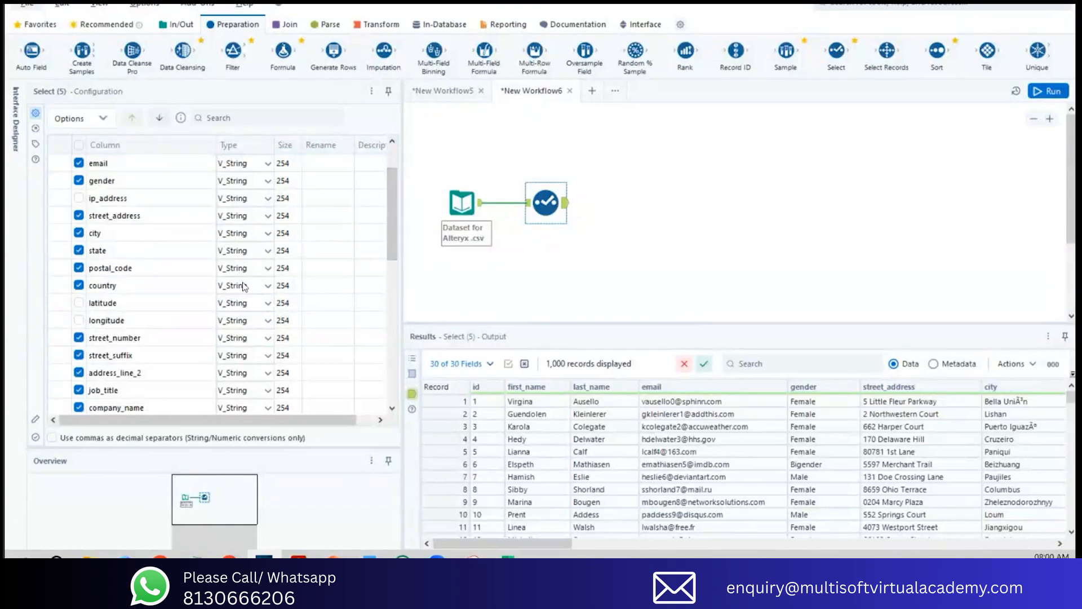
scroll(393, 229, "down", 2)
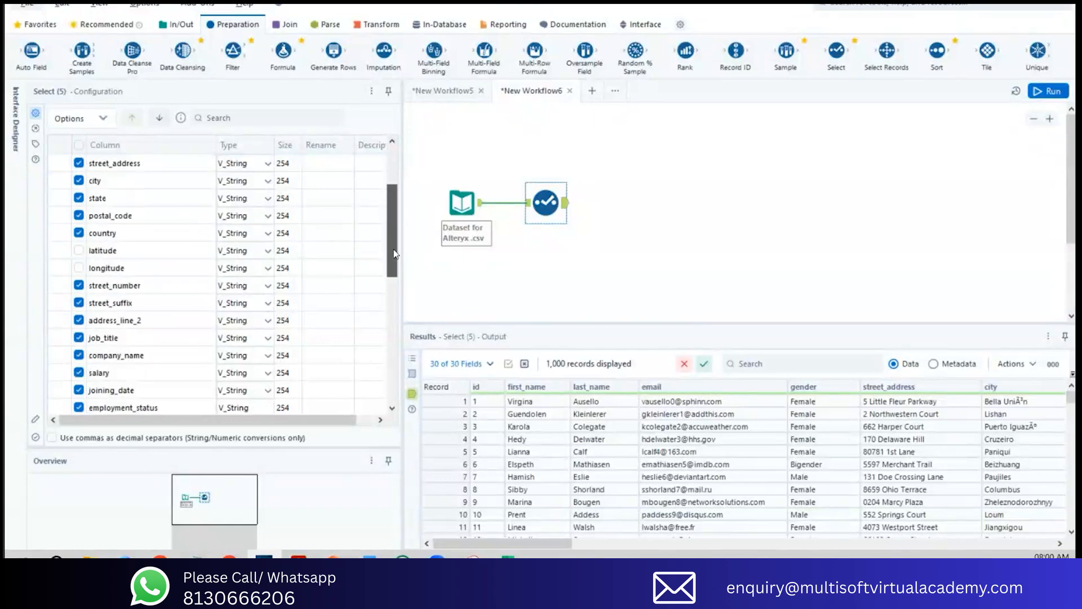
left_click(247, 256)
left_click(557, 543)
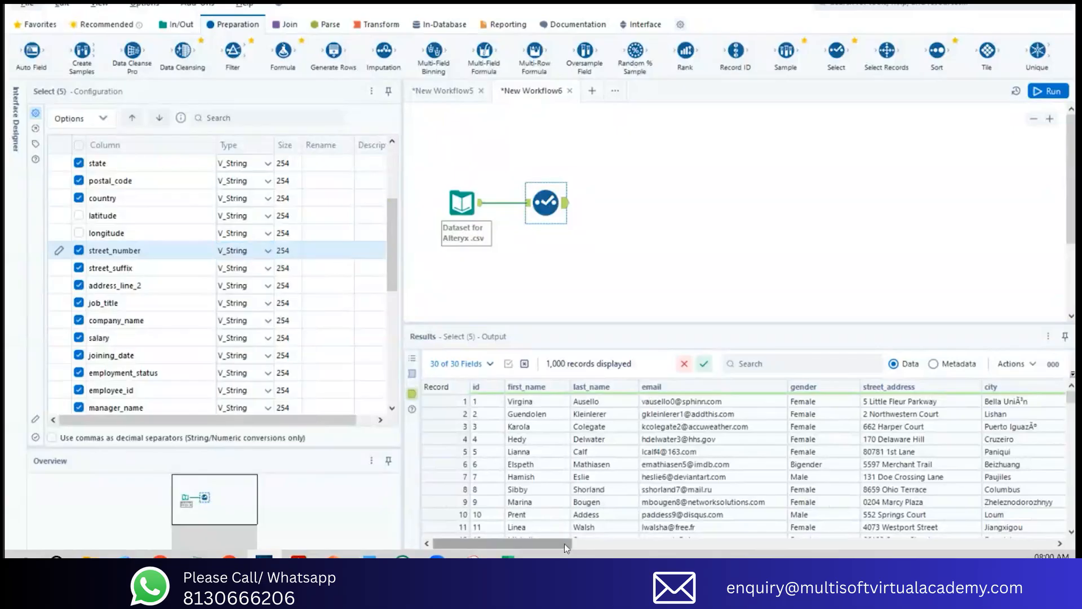
left_click_drag(637, 551, 710, 549)
left_click_drag(704, 401, 689, 489)
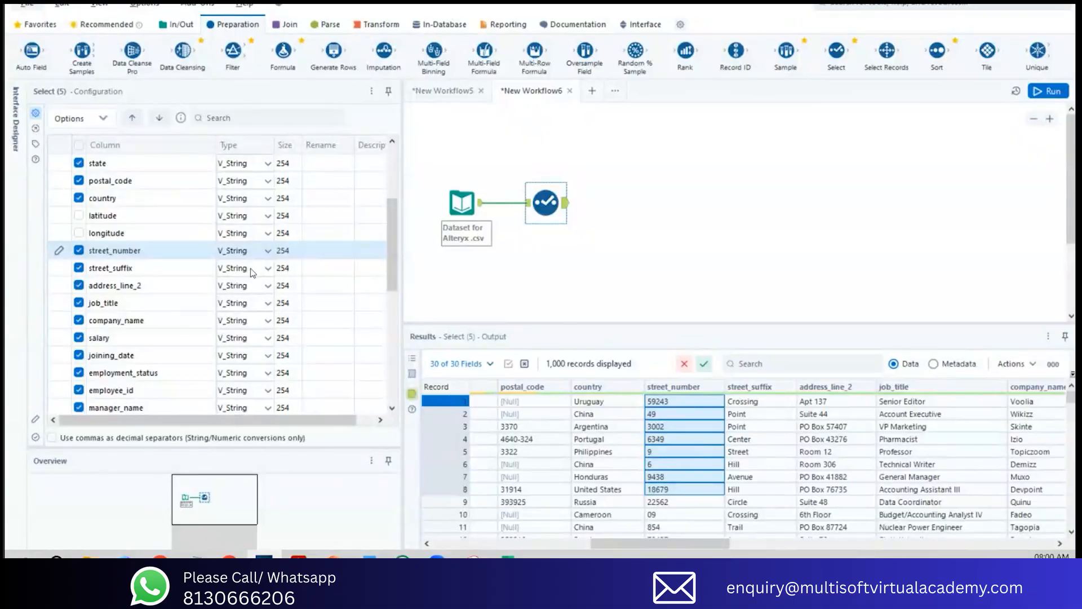
Step: Exclude the street_suffix column from the Select tool's output
left_click_drag(251, 272, 253, 287)
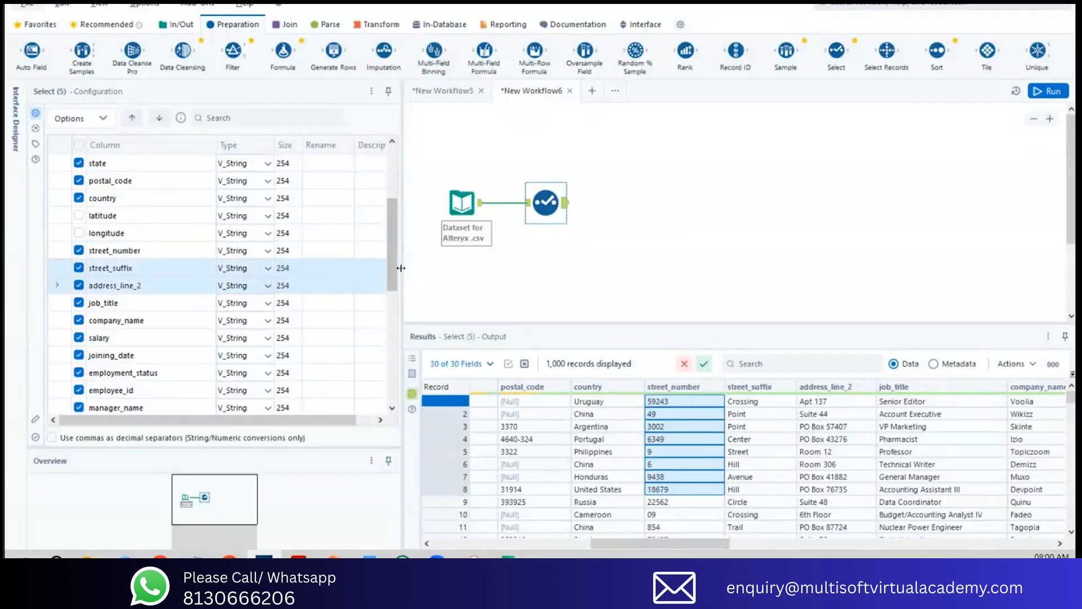
left_click_drag(394, 266, 388, 297)
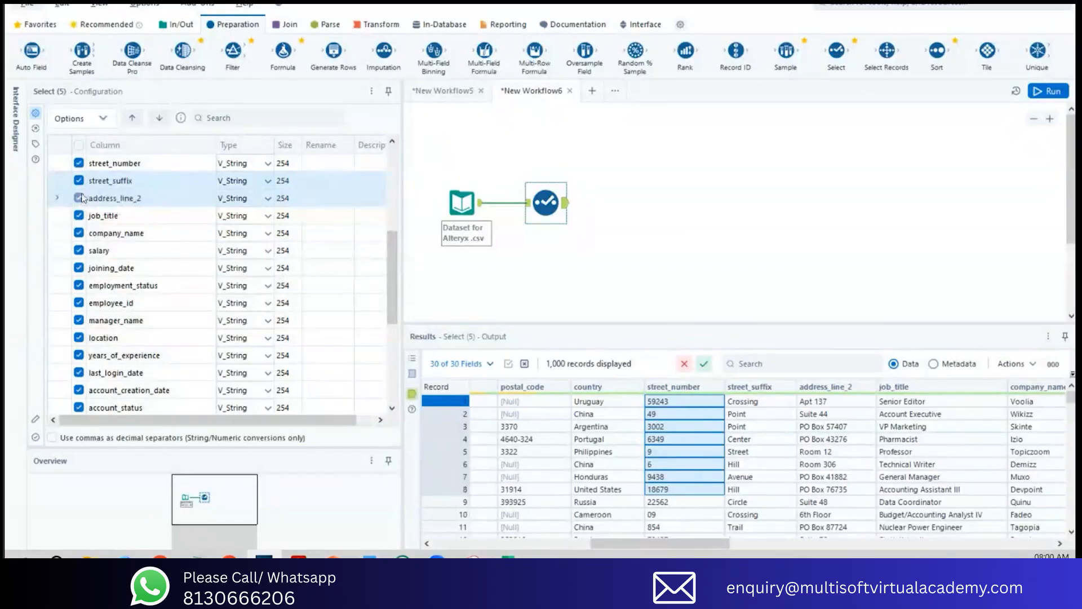
left_click(80, 182)
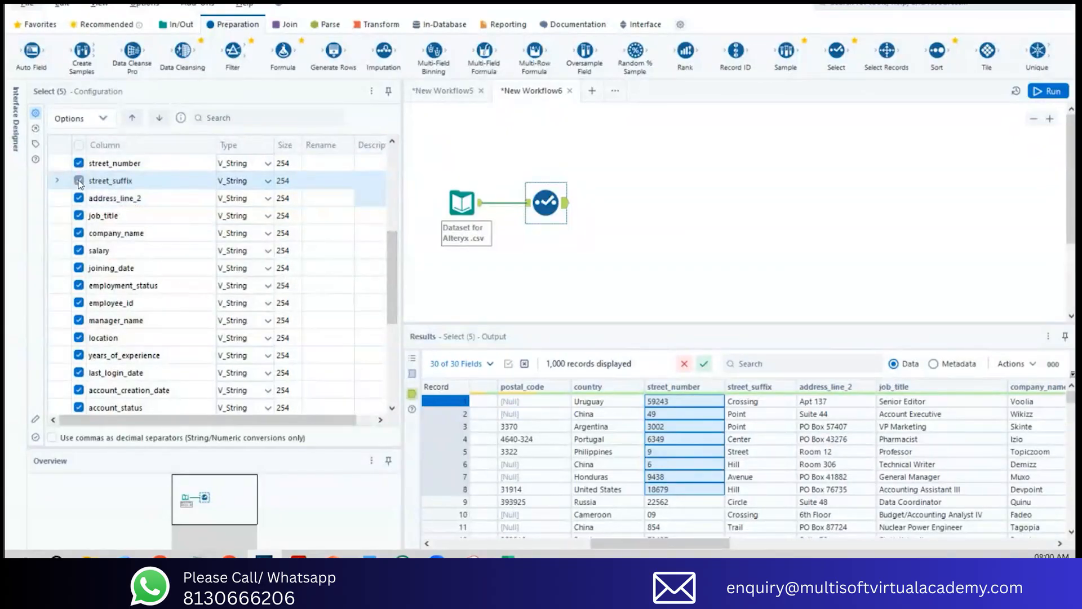
left_click(80, 181)
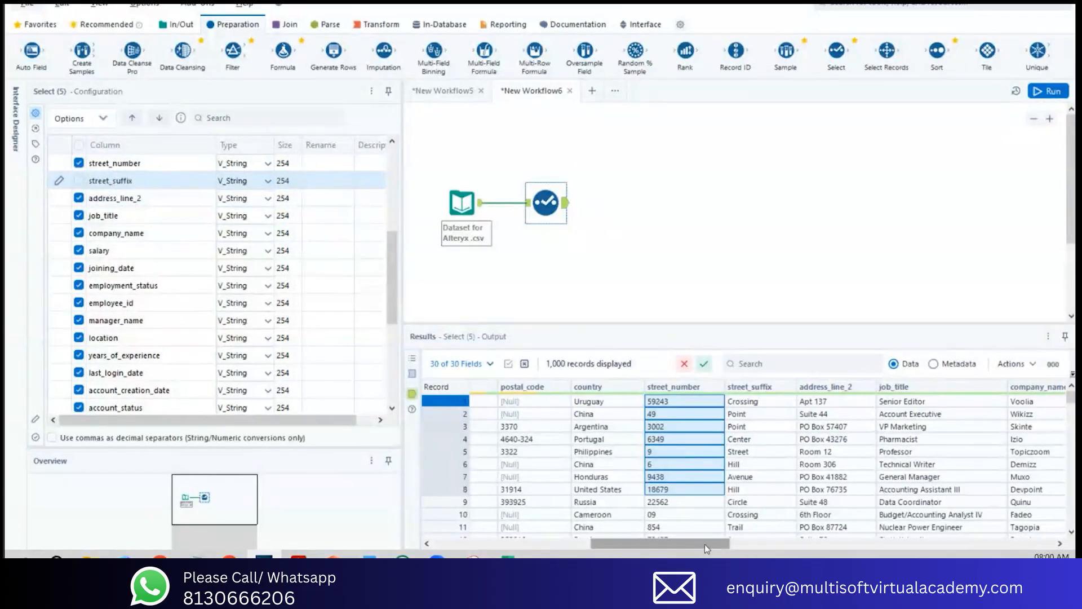
Step: Check the salary values in the output and set the salary column's data type to Int64
left_click_drag(705, 544, 798, 543)
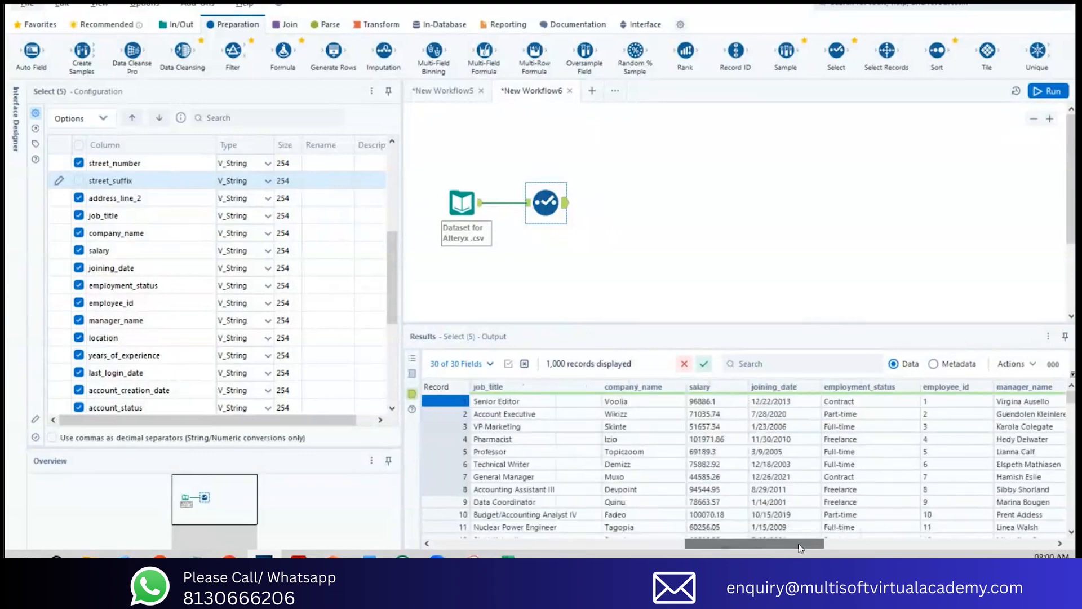
left_click(128, 234)
left_click(188, 254)
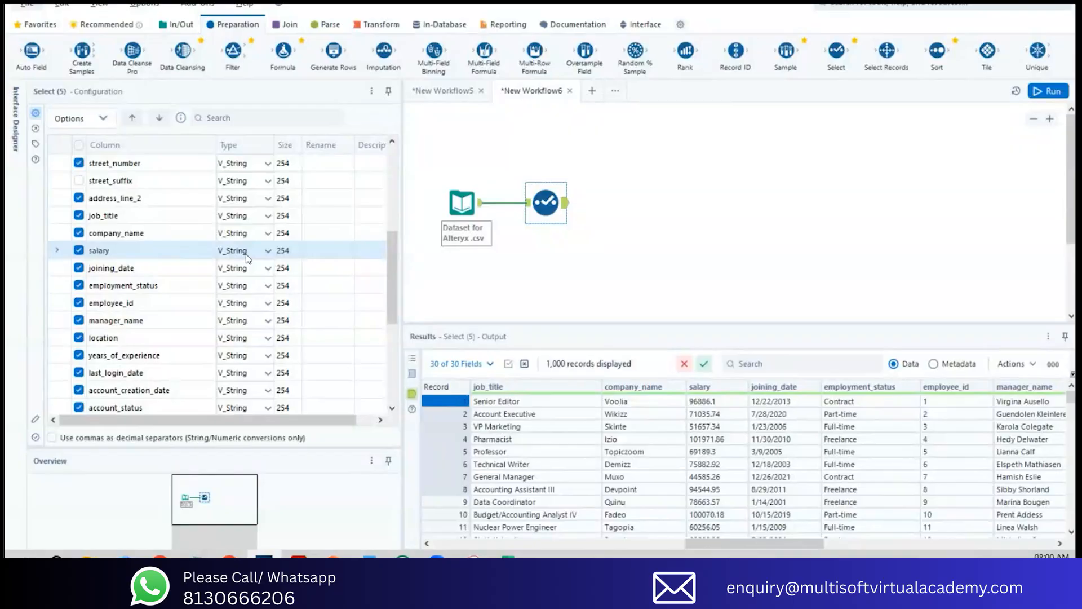
left_click_drag(727, 402, 728, 528)
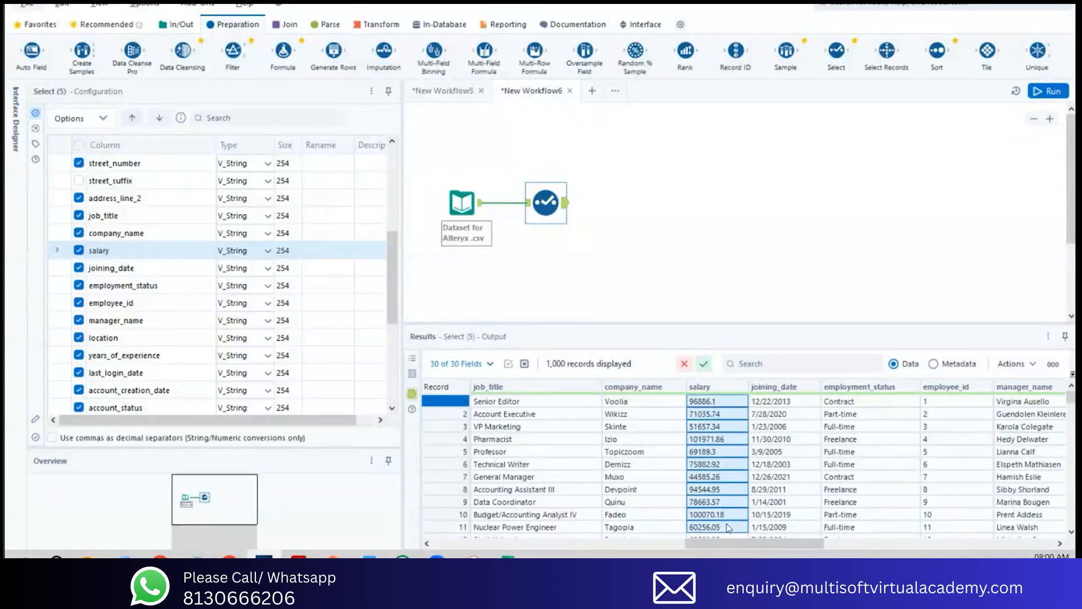
left_click(265, 251)
left_click(265, 250)
left_click(271, 249)
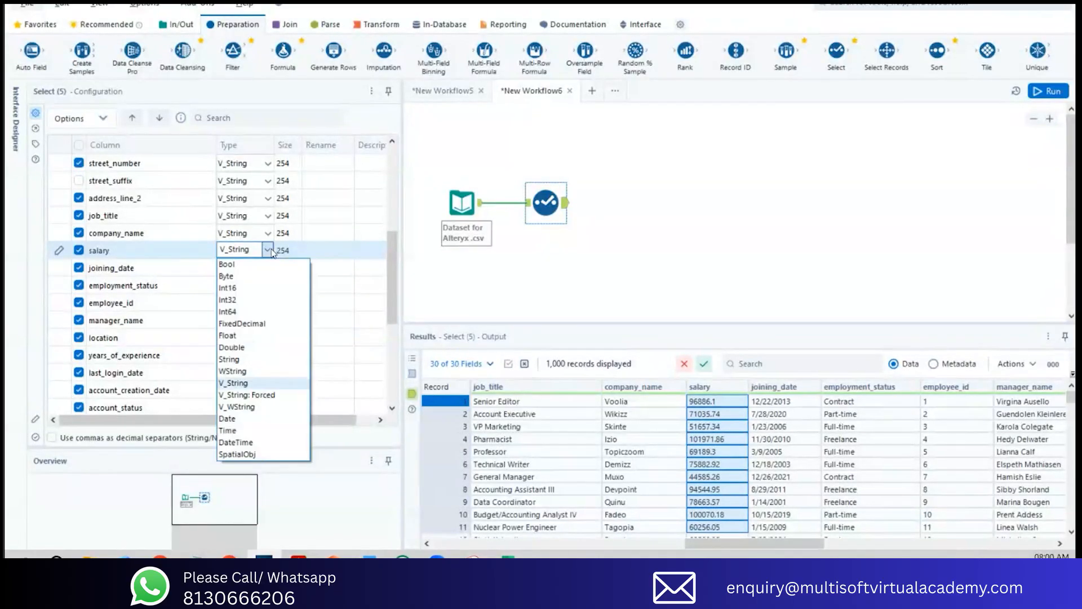
left_click(259, 312)
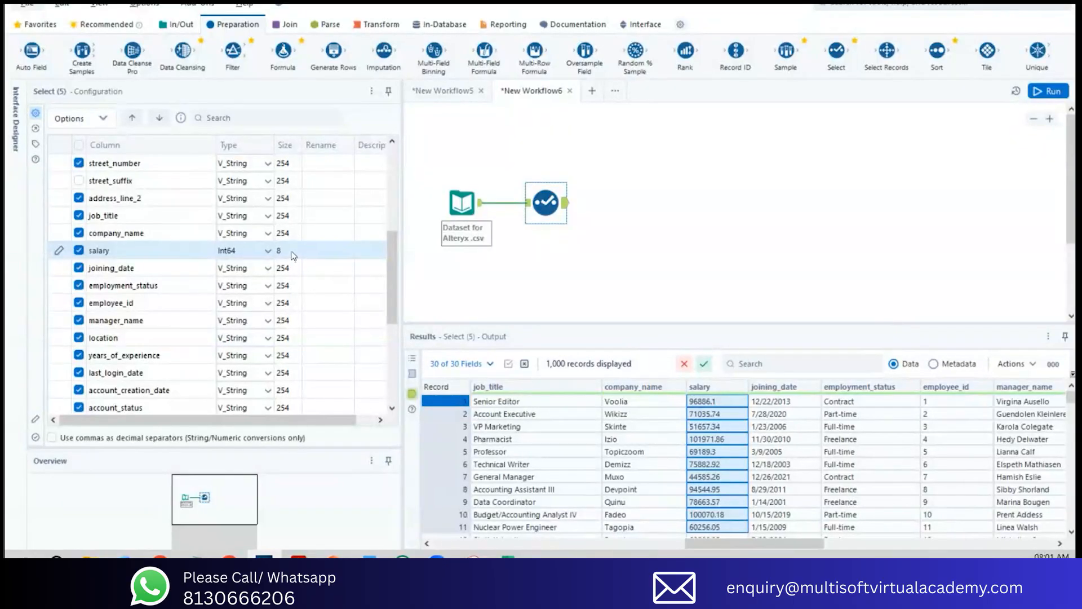
left_click(257, 256)
Step: Run the workflow and inspect the salary column in the Select tool's output
left_click(1045, 95)
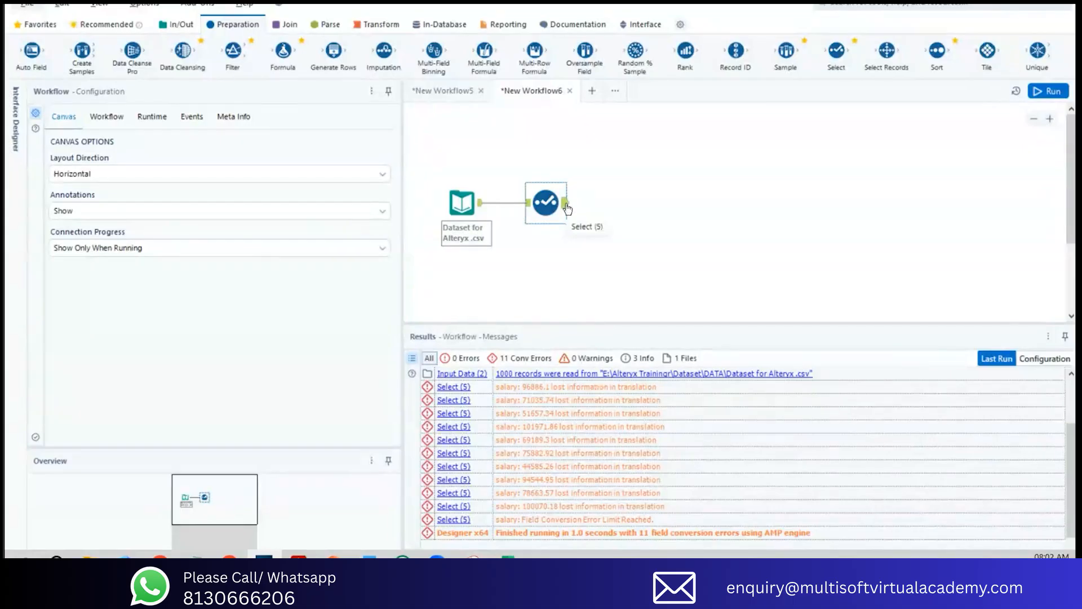
left_click(567, 208)
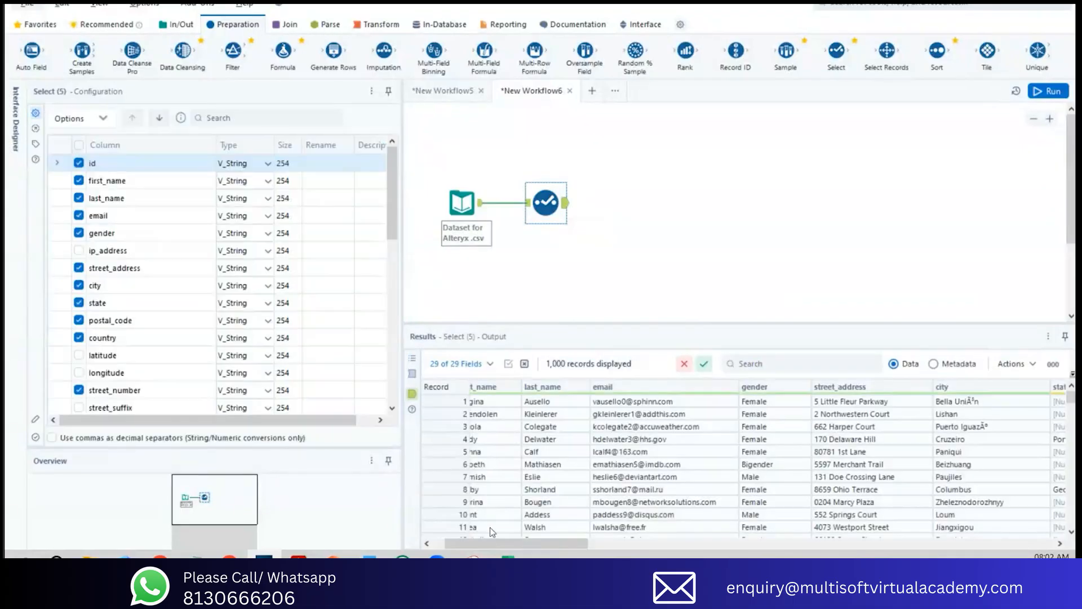
left_click_drag(492, 543, 720, 550)
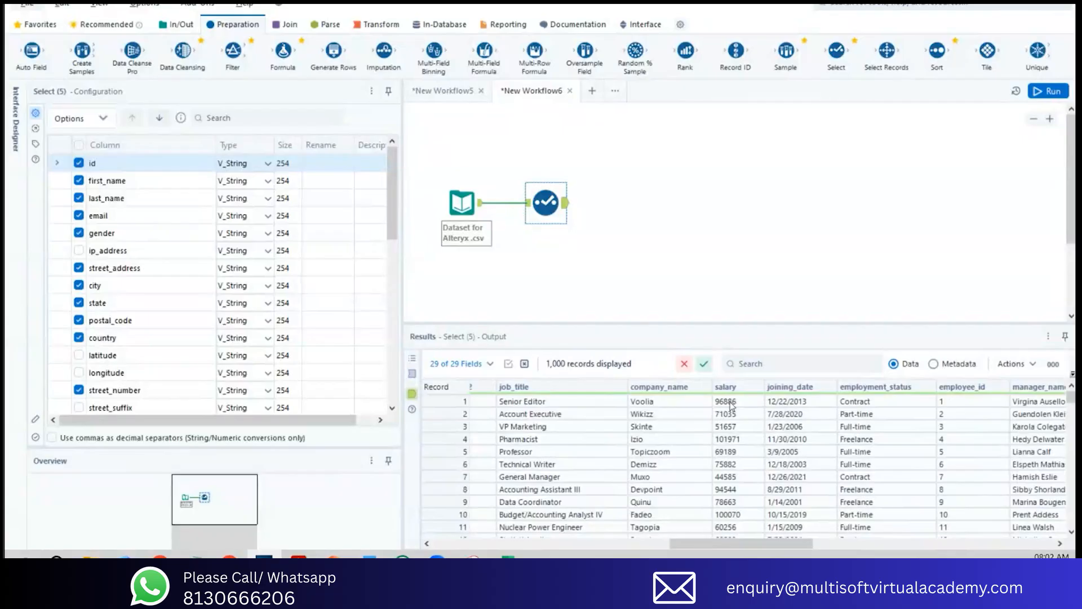
left_click(730, 403)
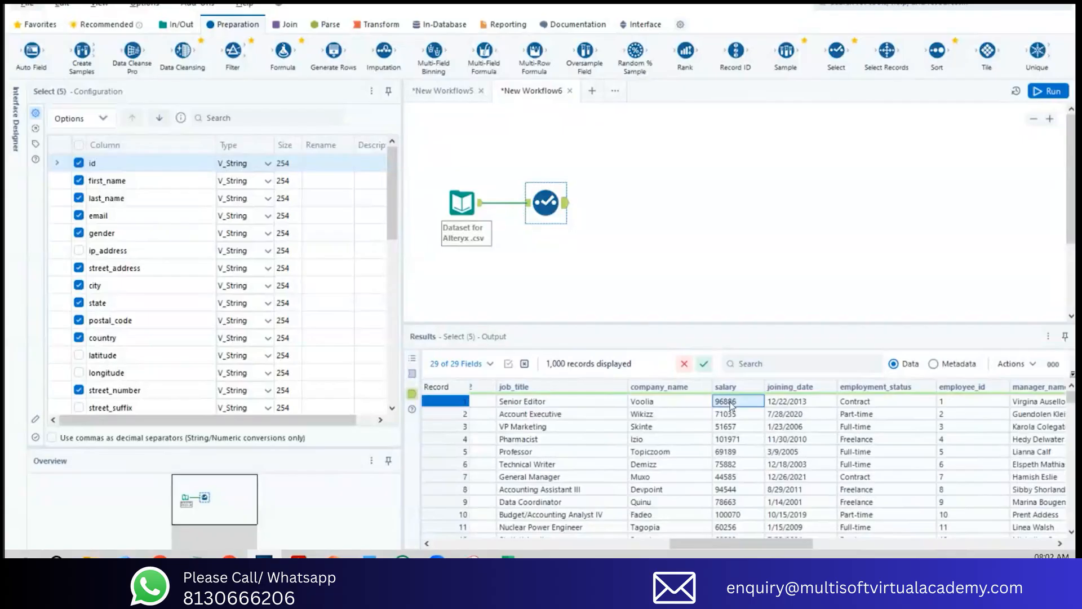
Step: Compare the first salary values in the Select tool's input with those in its output
left_click(528, 205)
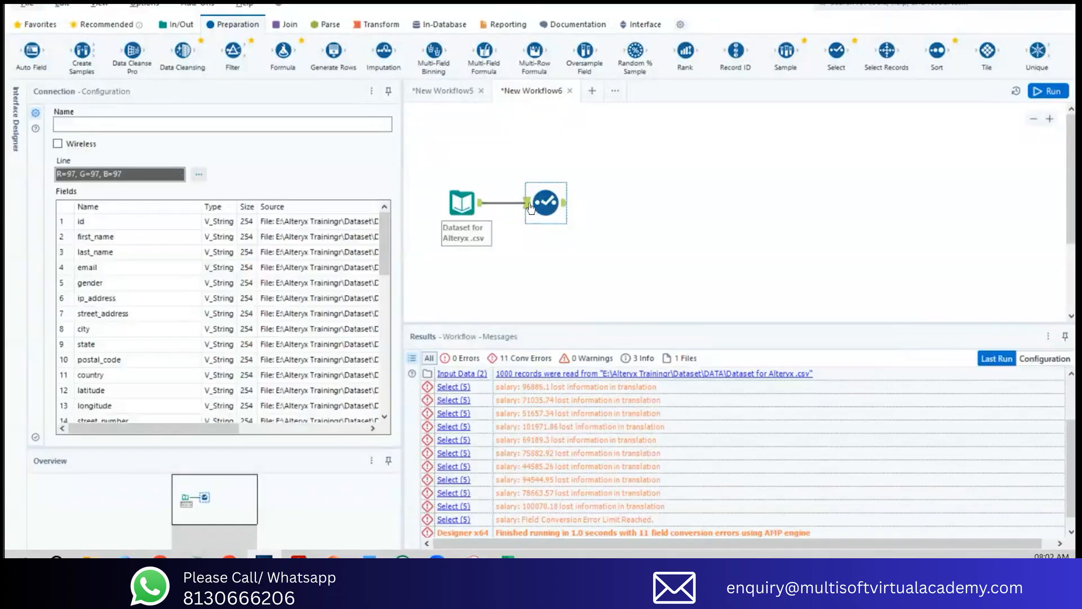
left_click(531, 206)
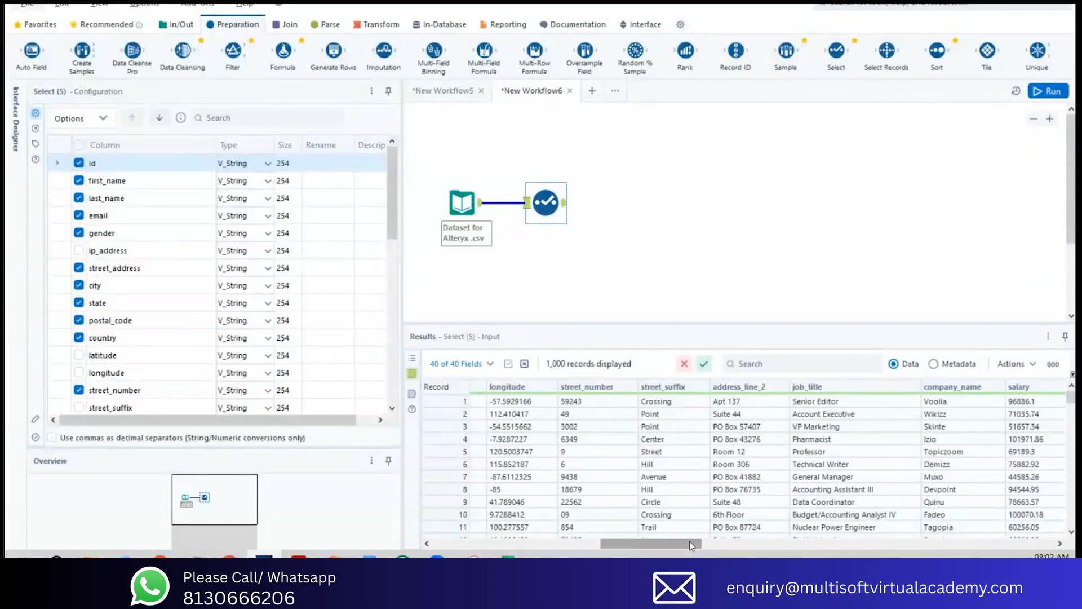
left_click_drag(689, 541, 752, 540)
left_click(648, 402)
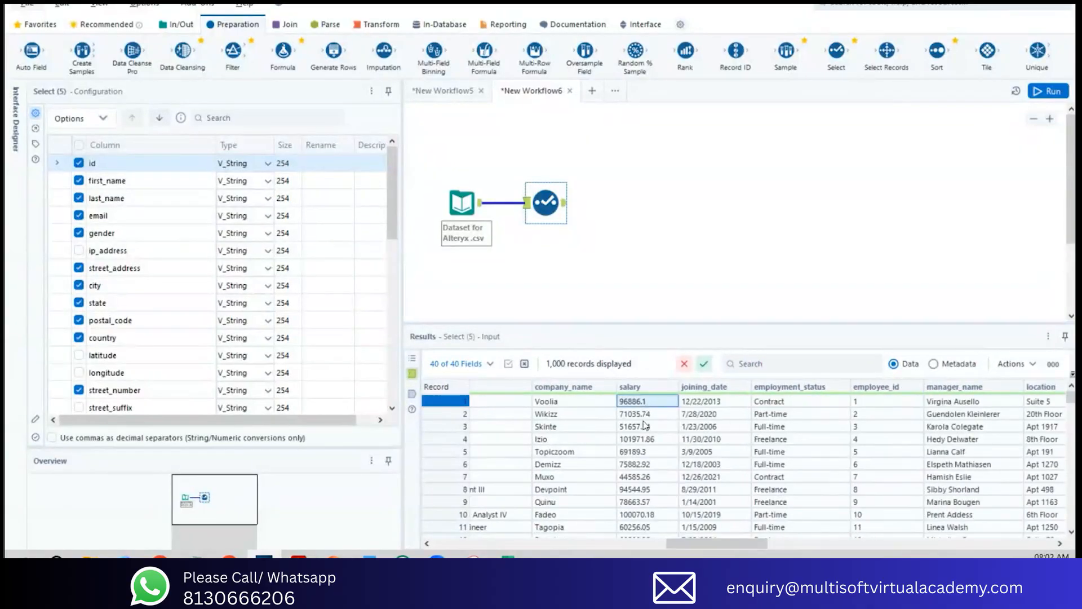
left_click(644, 416)
left_click(644, 427)
left_click(643, 403)
left_click(646, 415)
left_click(646, 428)
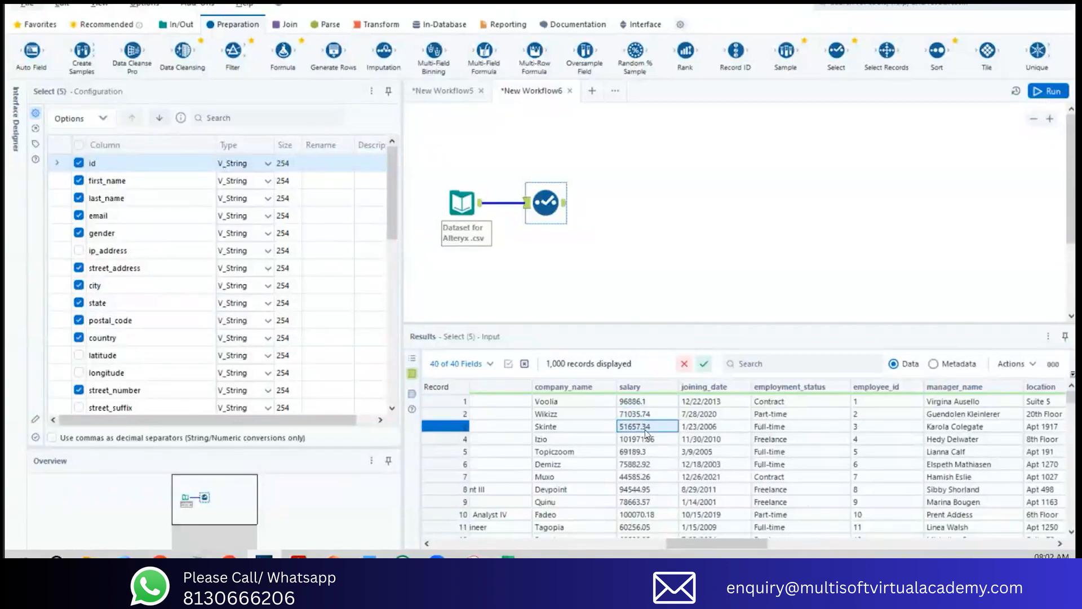
left_click(565, 204)
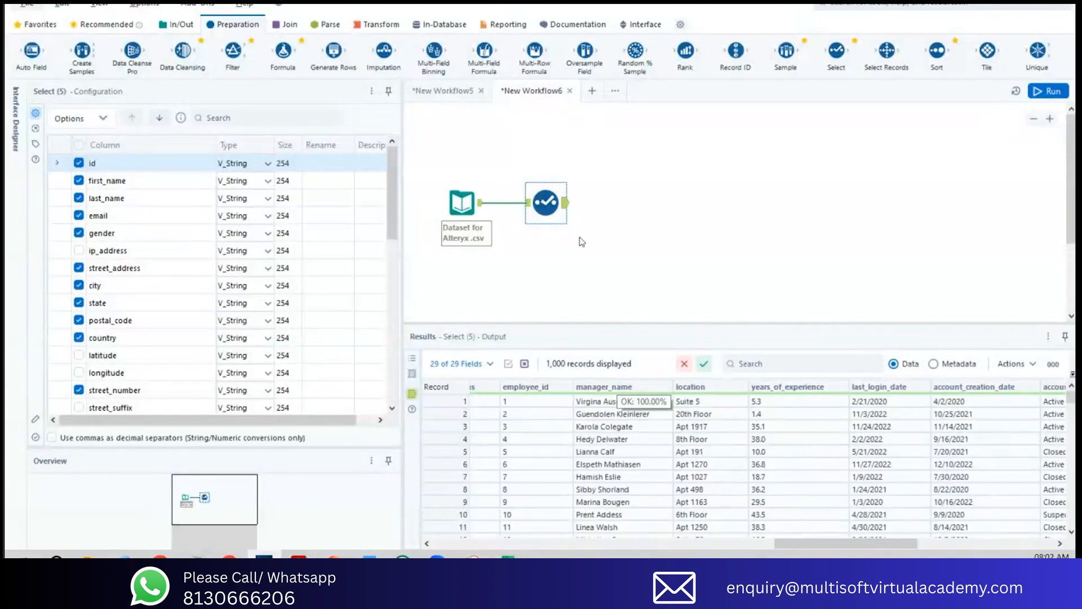
left_click_drag(807, 546, 709, 551)
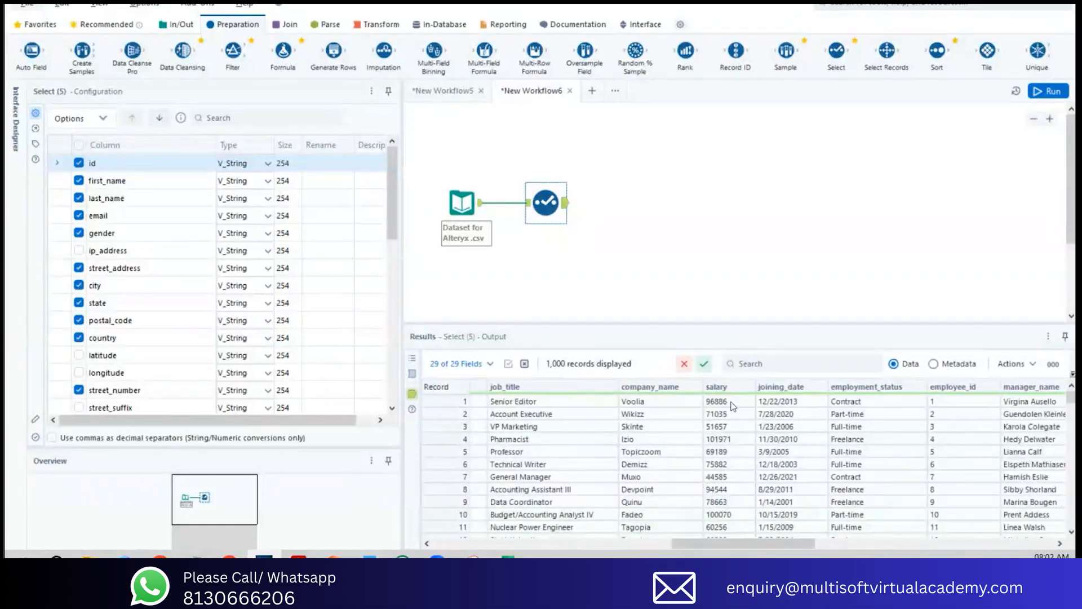
Step: Examine the salary conversion messages from the last workflow run
left_click(569, 268)
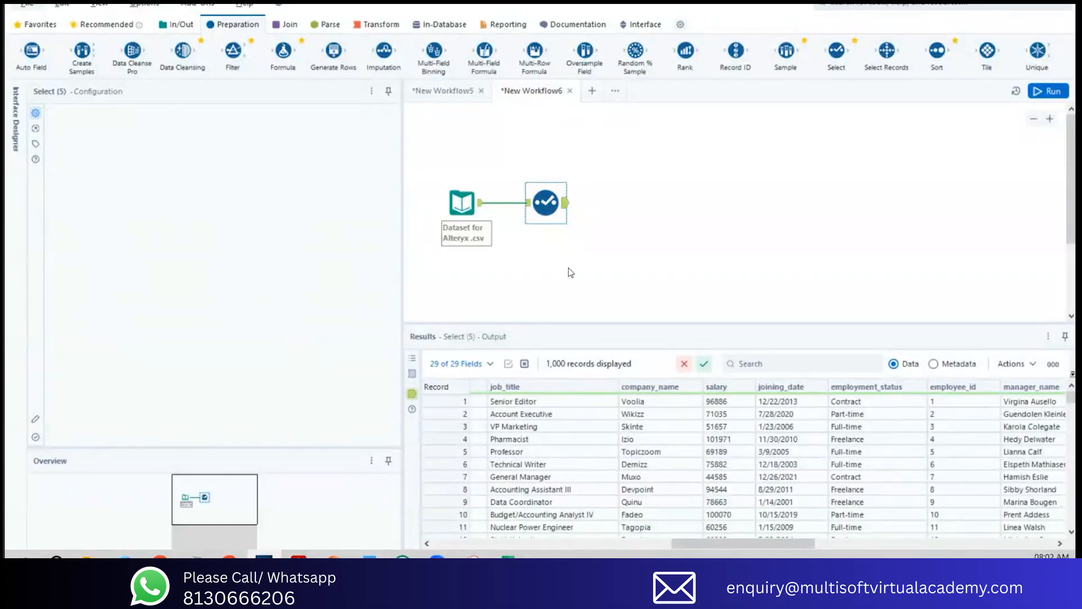
key("ctrl+r")
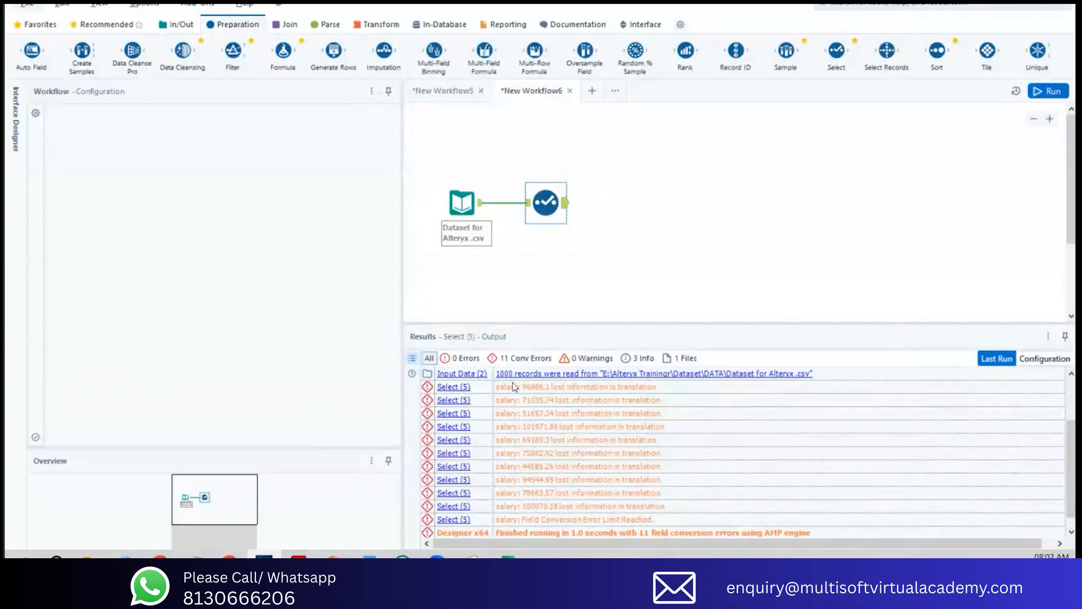
scroll(520, 428, "down", 1)
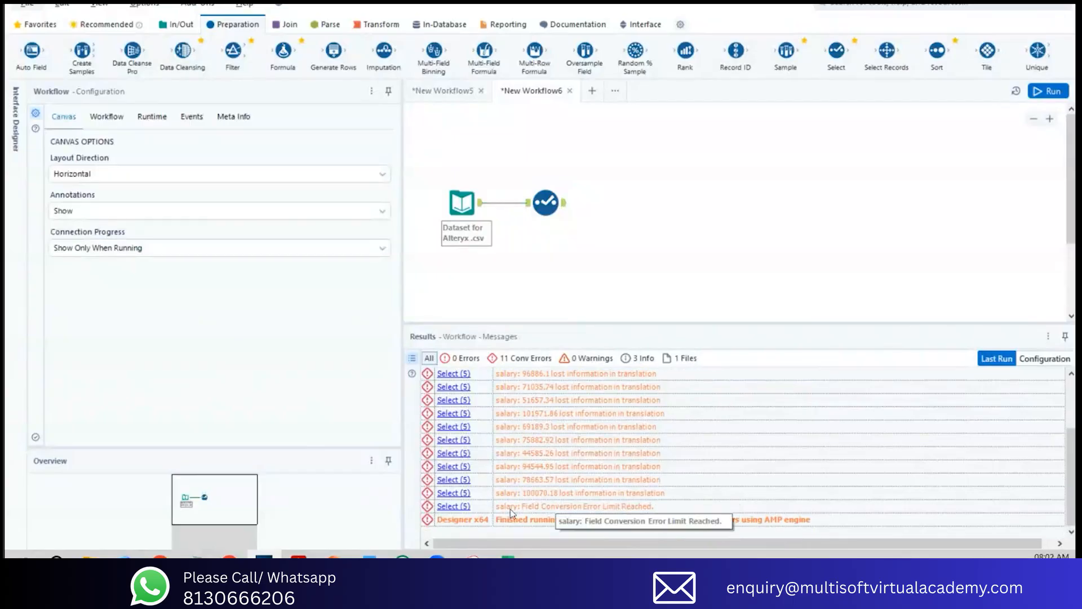
Step: Change the salary column's data type to Float in the Select tool and run the workflow
left_click(545, 192)
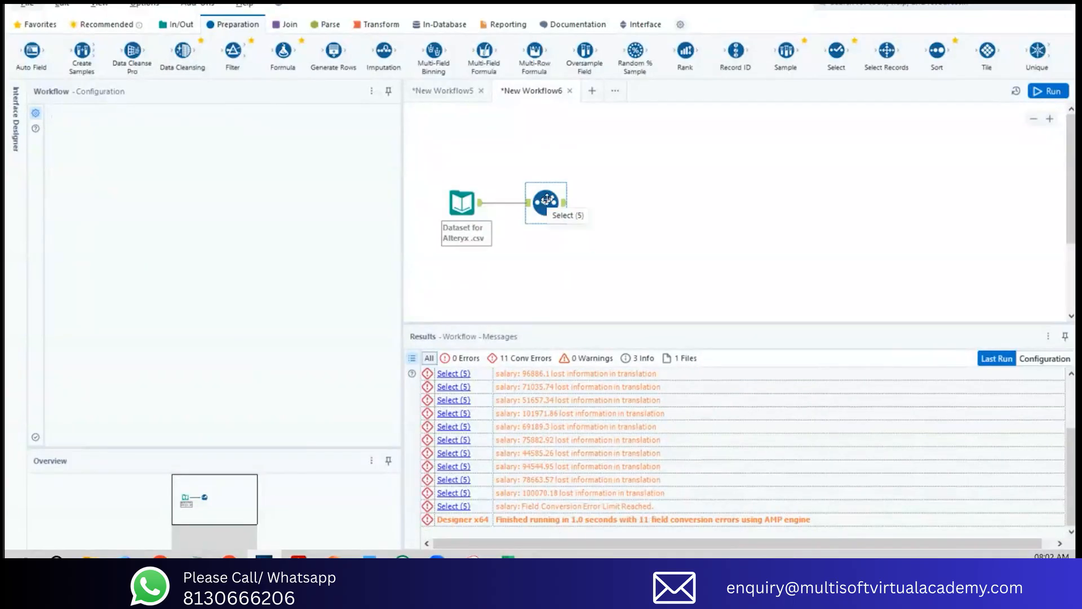
scroll(240, 286, "down", 3)
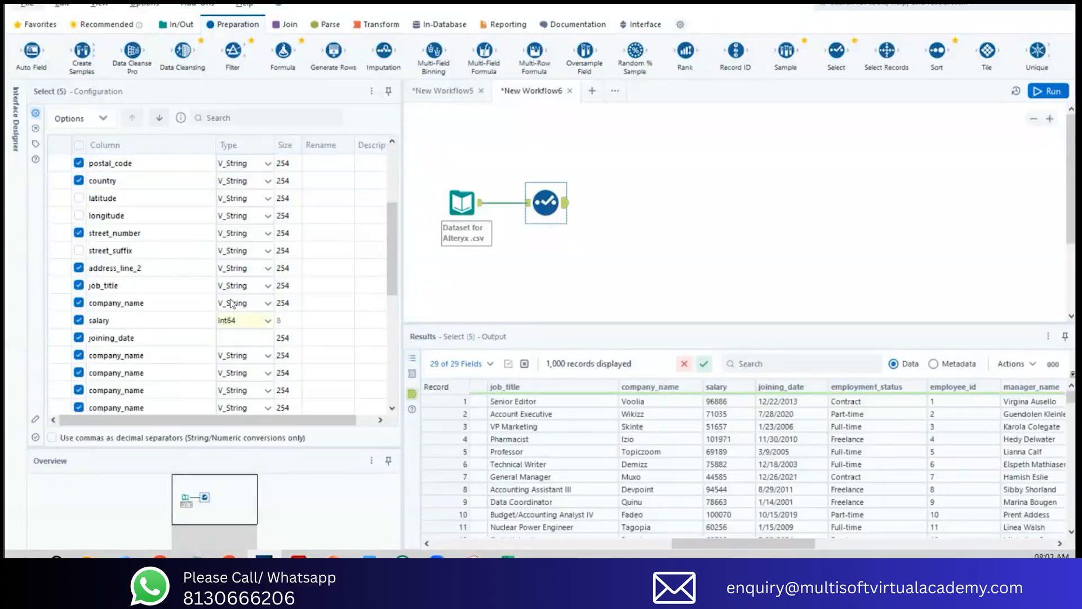
left_click(264, 322)
double_click(269, 322)
left_click(268, 321)
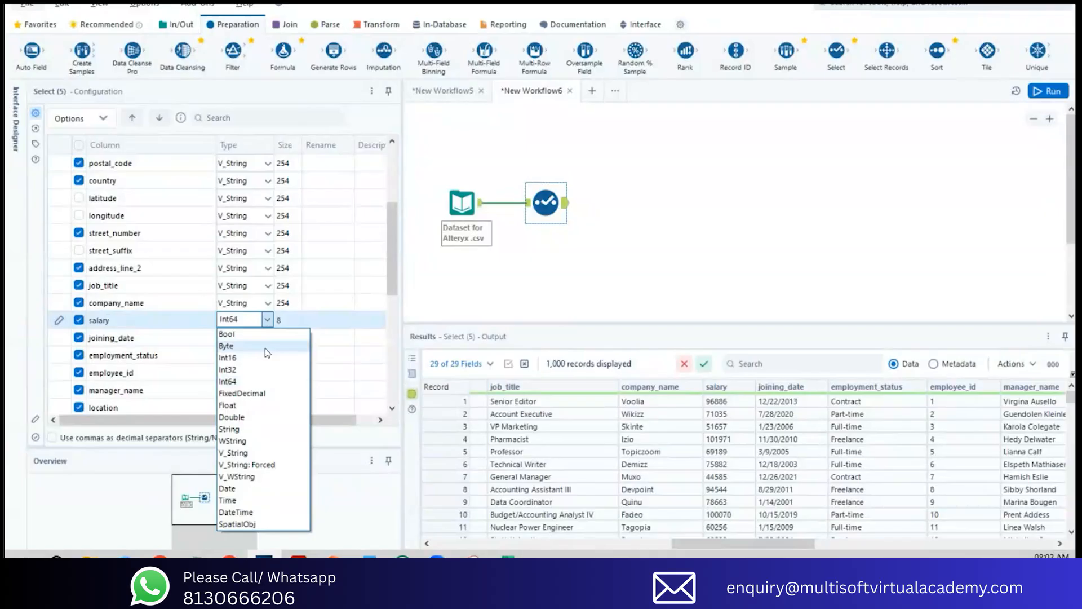
left_click(259, 399)
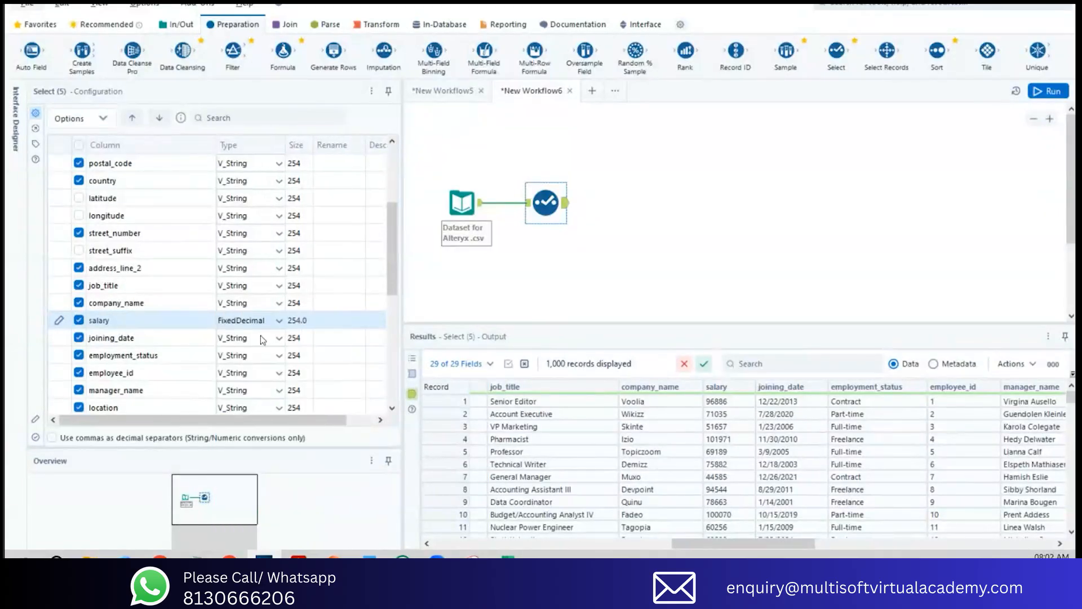
left_click(1049, 91)
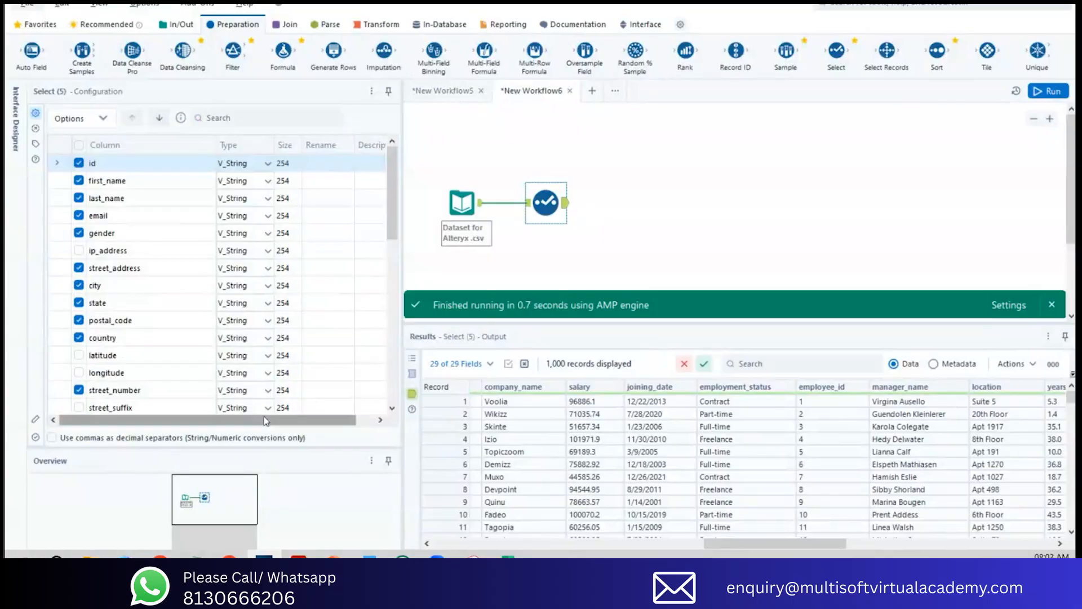
Step: Check the salary column's type setting and inspect its decimal values in the Select tool's output
left_click_drag(390, 225, 387, 300)
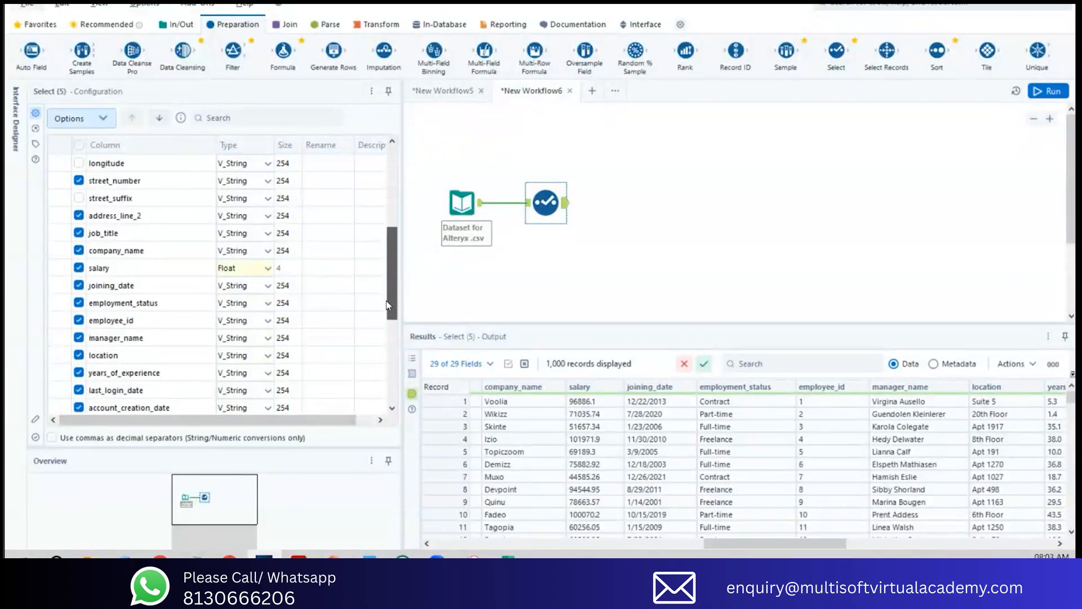
left_click_drag(739, 543, 705, 535)
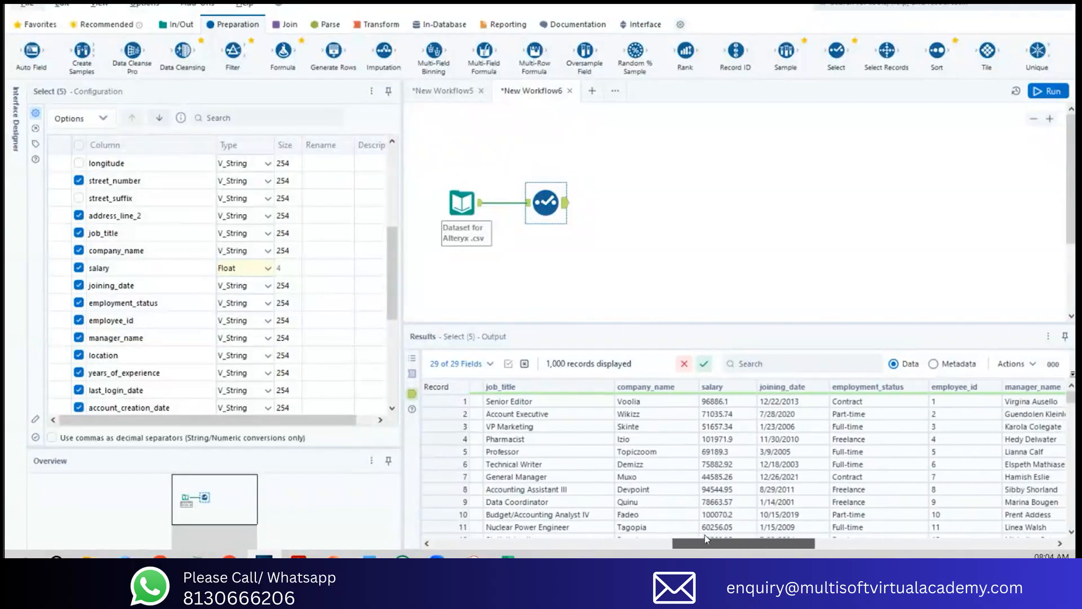
left_click_drag(724, 406, 729, 527)
scroll(729, 527, "down", 2)
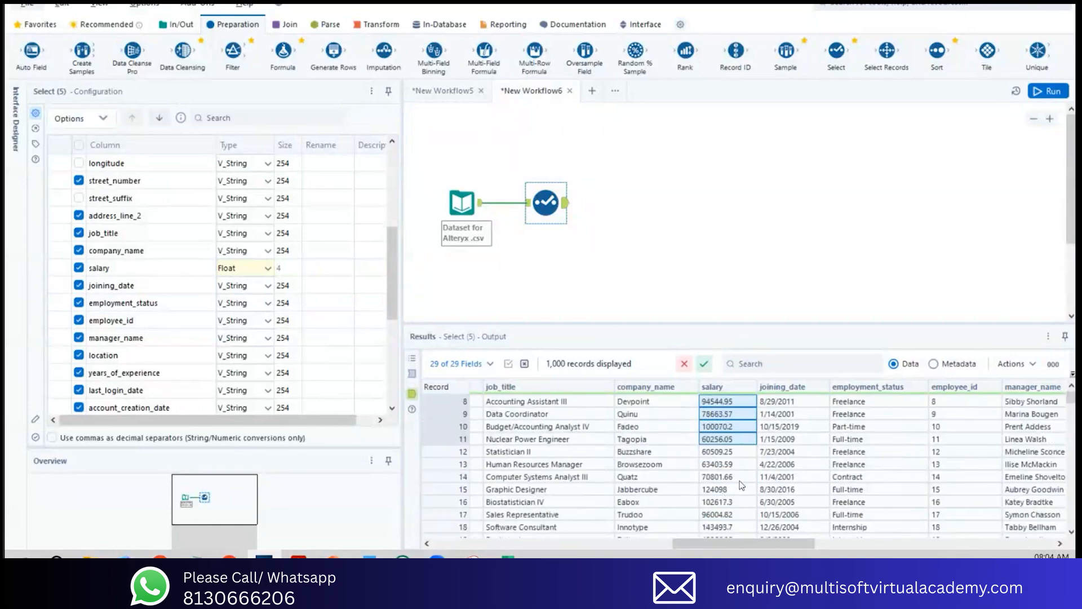
scroll(742, 485, "up", 2)
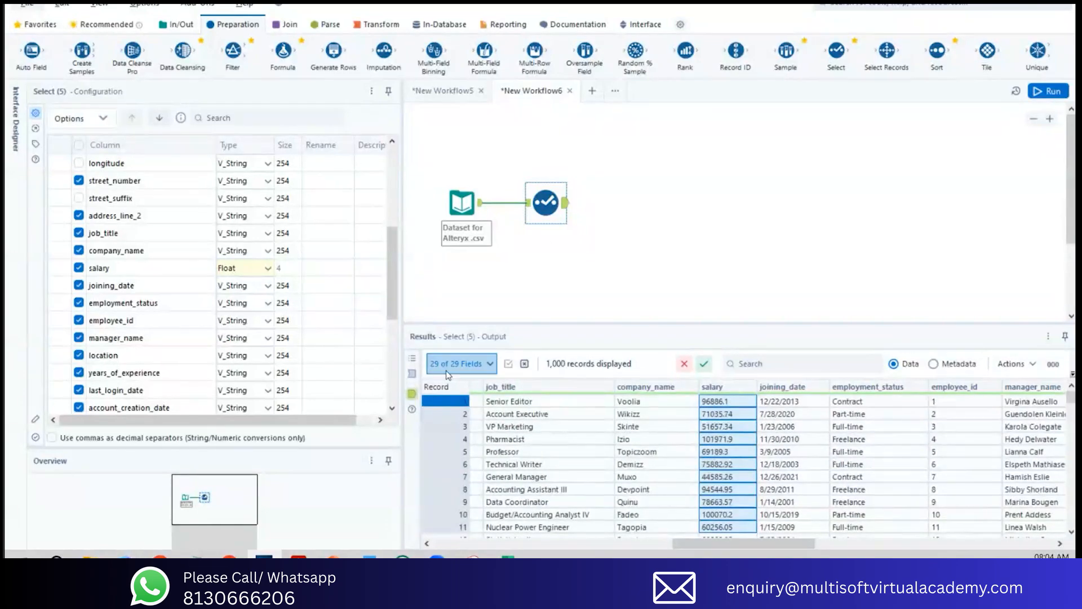
Step: Compare the Select tool's input salary values with its output and check the run messages
left_click(412, 374)
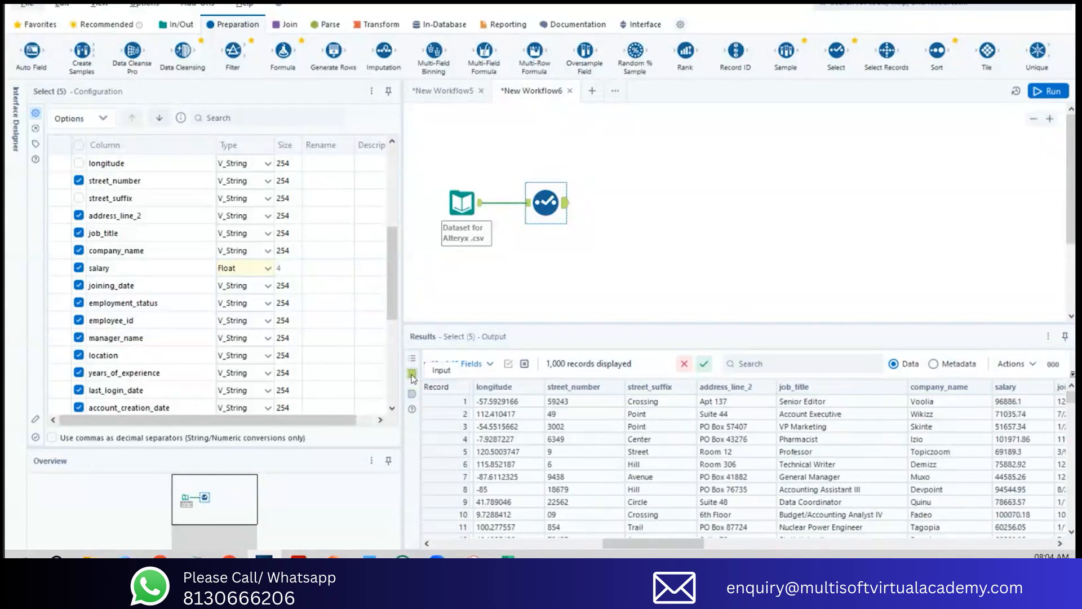
left_click_drag(654, 543, 702, 544)
left_click(412, 394)
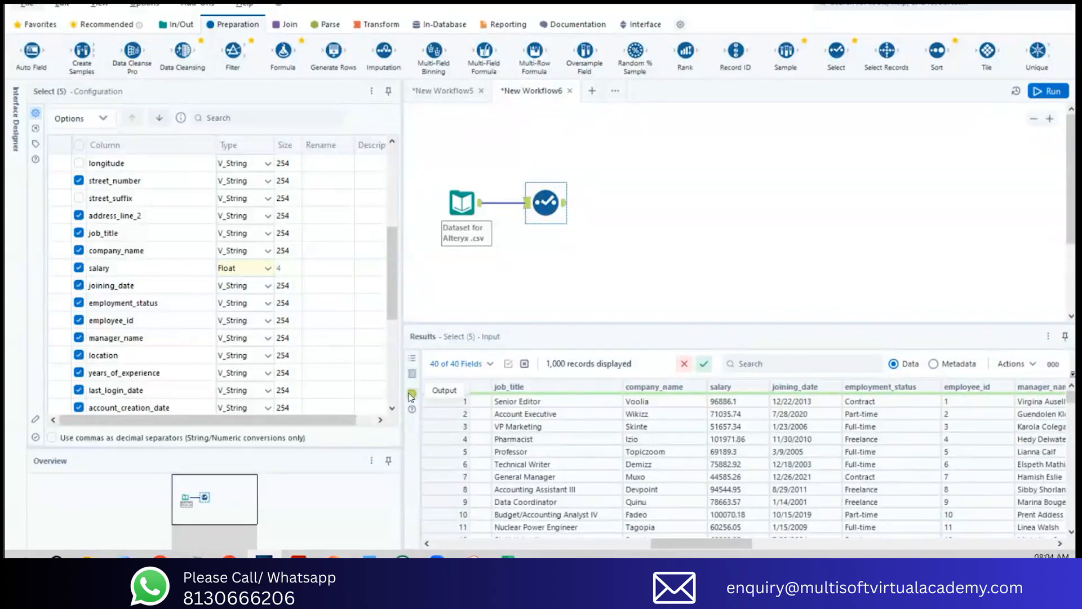
left_click(412, 373)
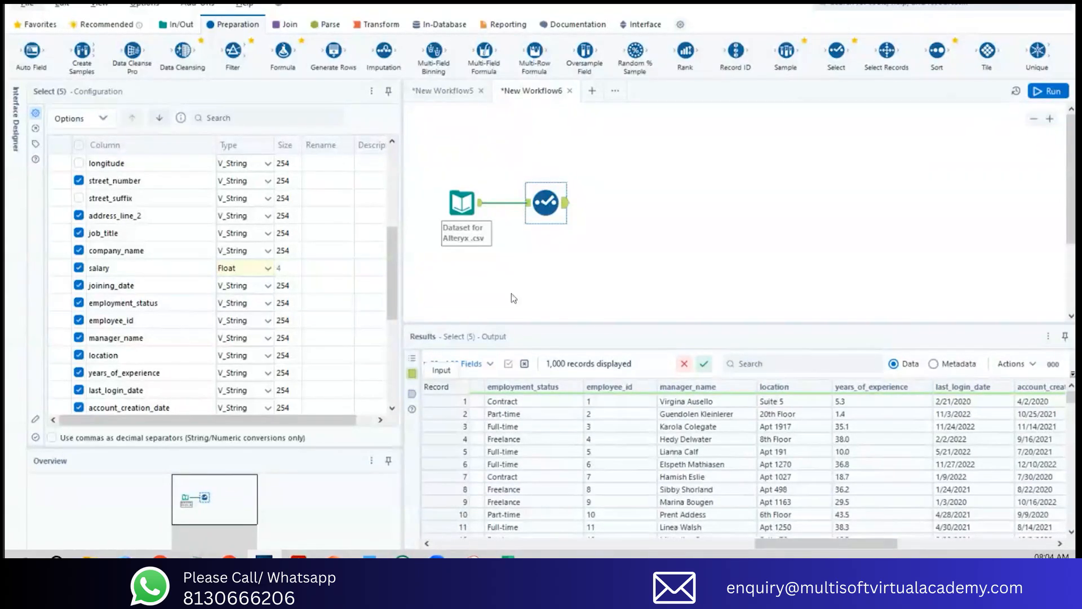
left_click(430, 264)
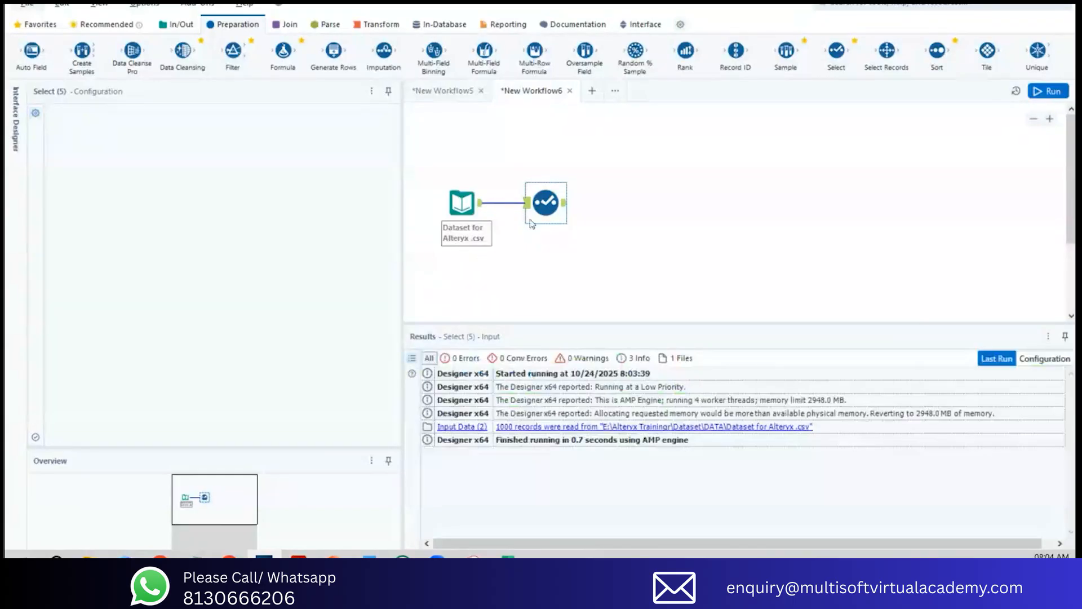
Step: Move the Select tool slightly down and add a Formula tool above it, connected directly to the input dataset
left_click_drag(545, 208, 546, 221)
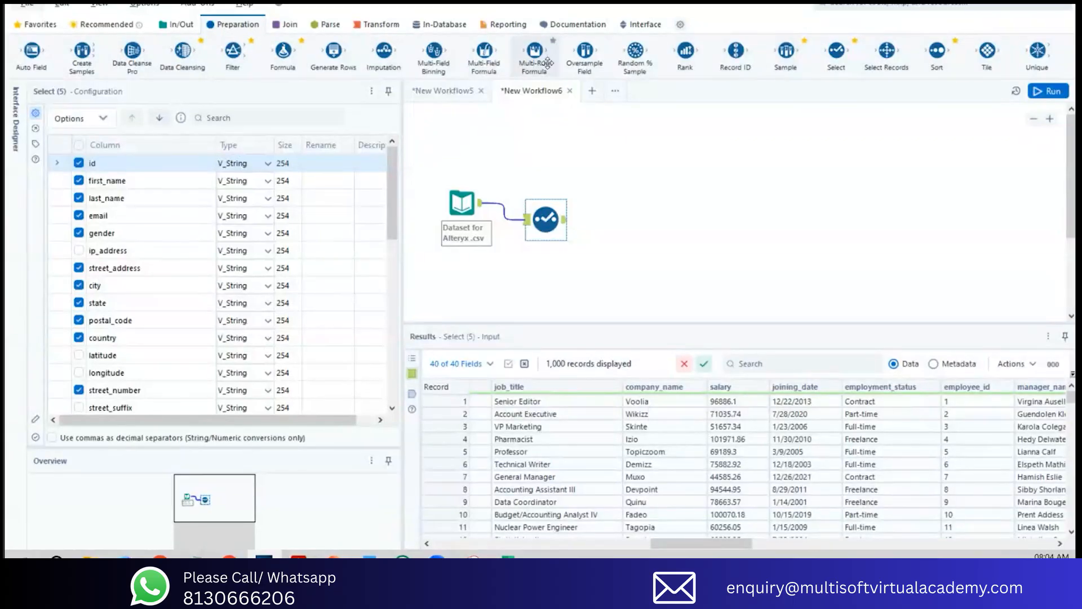
left_click_drag(283, 51, 628, 225)
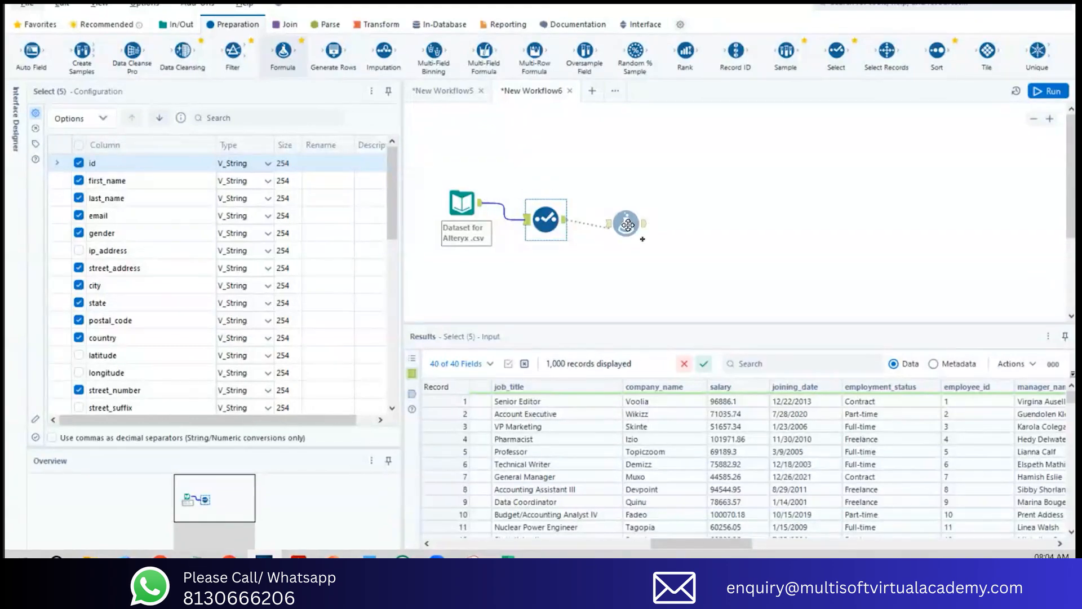
left_click_drag(628, 226, 543, 166)
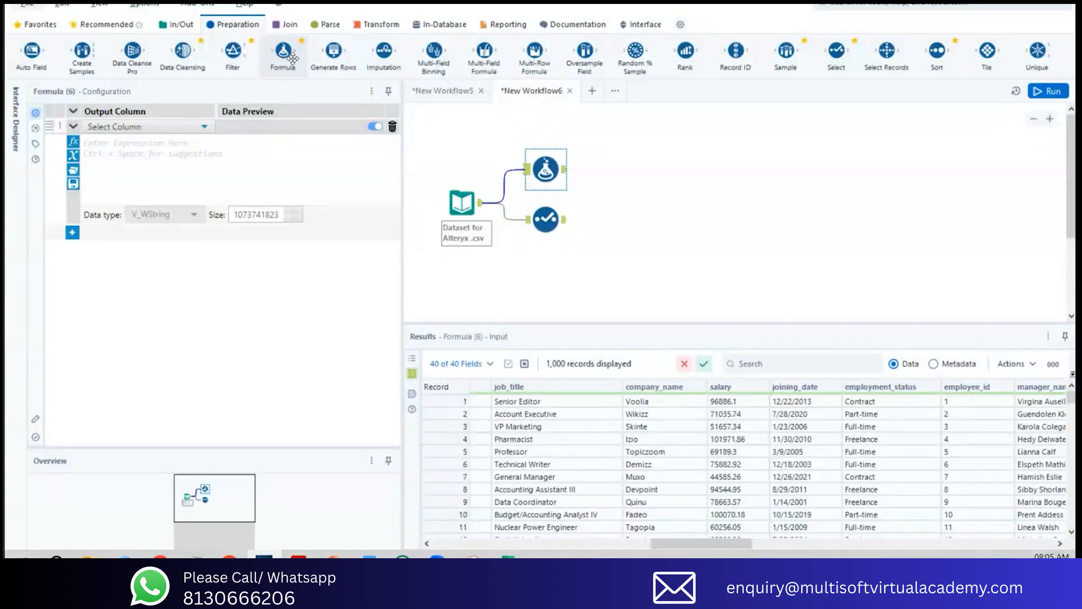
Step: Examine the Formula tool's input data columns and its output column choices, including the option to add a new column
left_click_drag(684, 543, 708, 545)
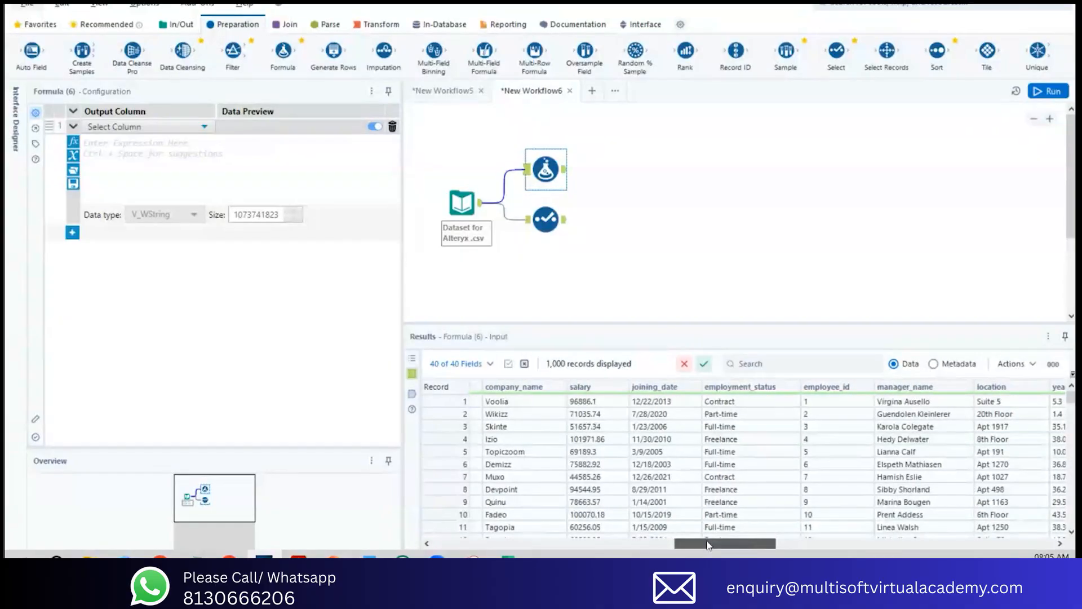
left_click_drag(708, 545, 509, 519)
left_click(191, 126)
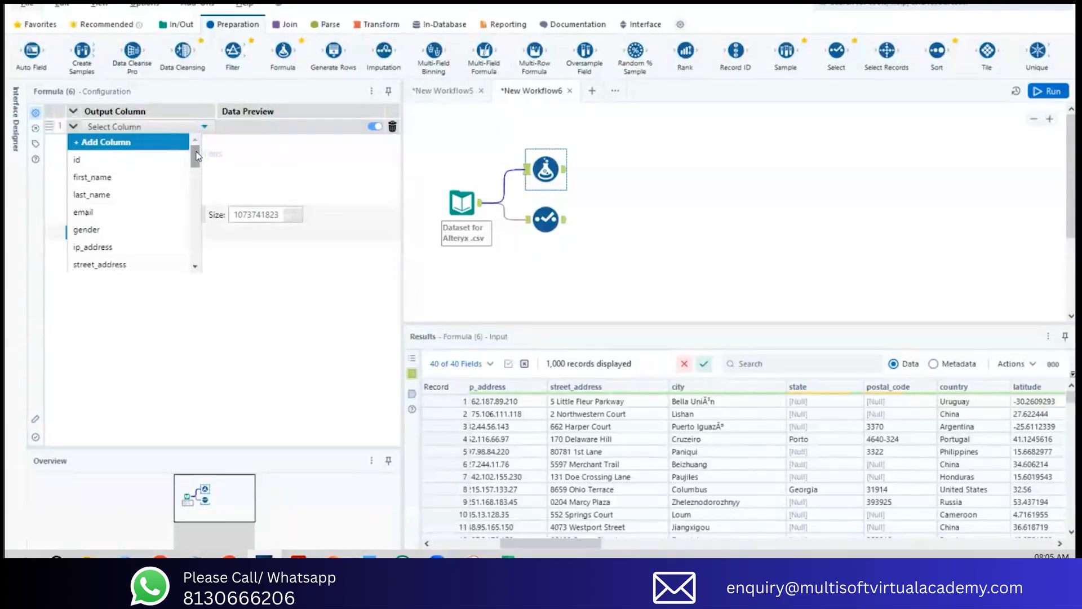
left_click(129, 143)
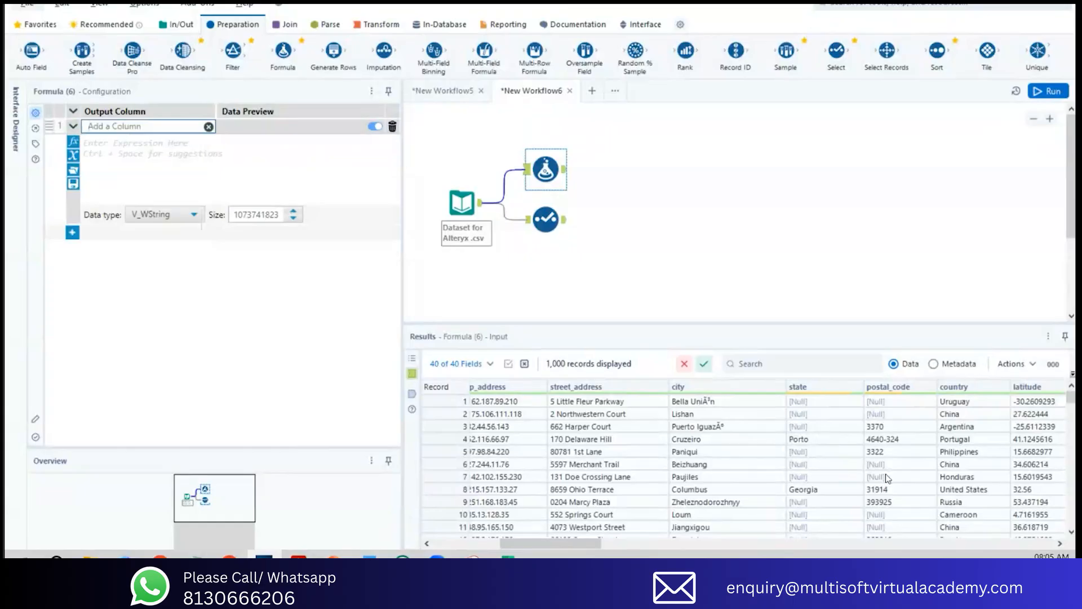
left_click_drag(583, 544, 1036, 538)
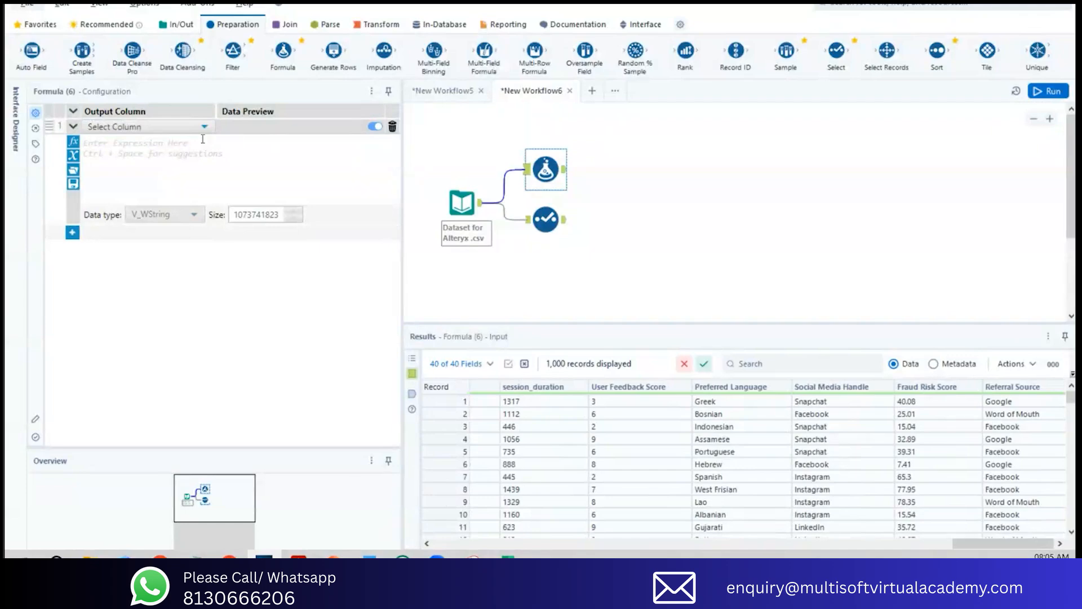
left_click(179, 125)
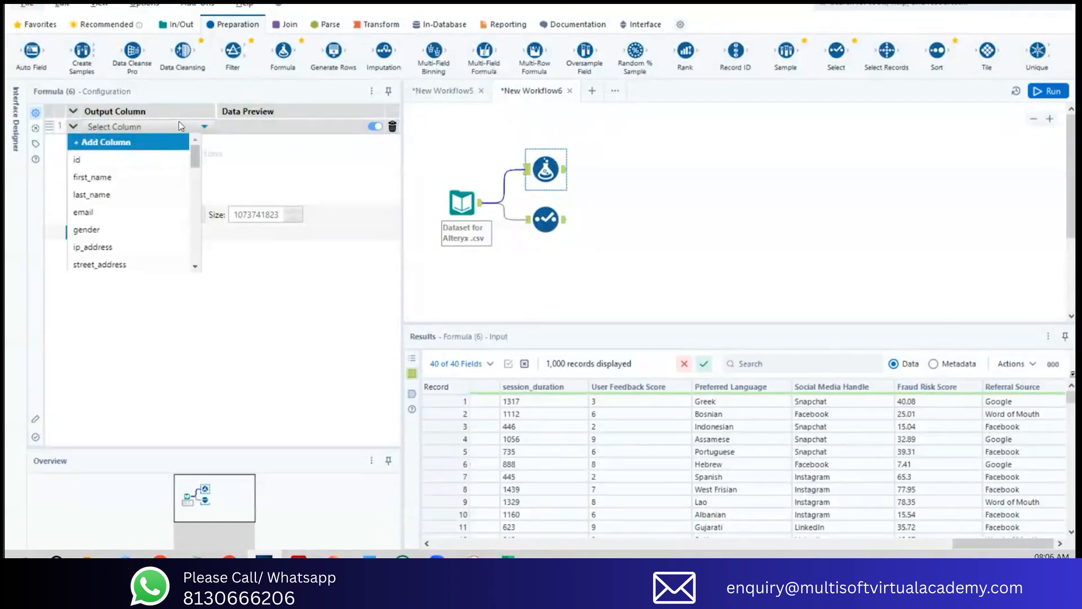
mouse_move(195, 153)
left_mouse_down()
mouse_move(196, 256)
mouse_move(195, 145)
left_mouse_up()
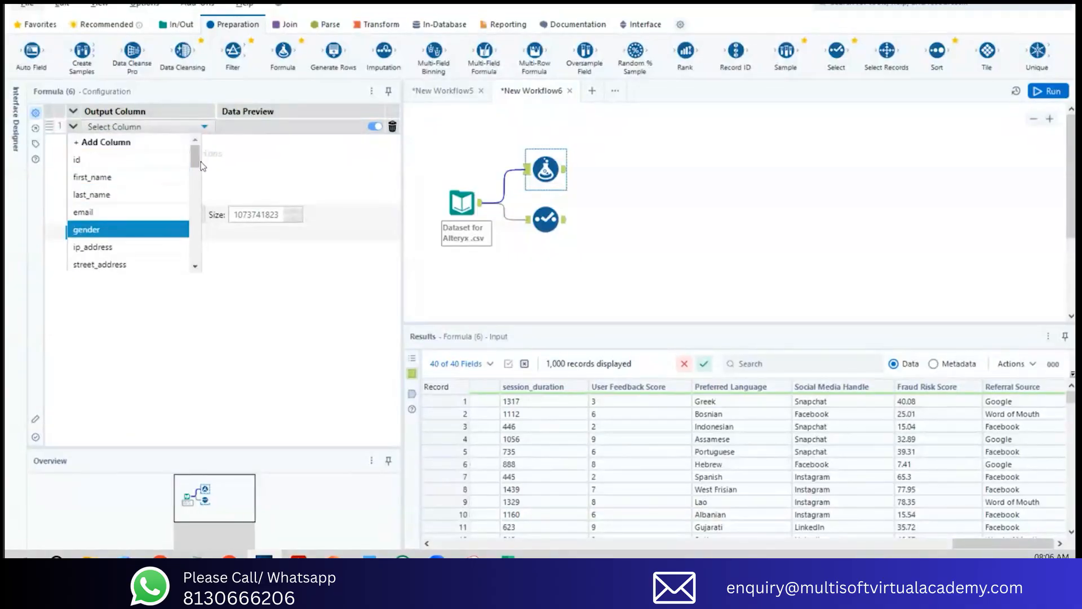
left_click_drag(196, 158, 195, 168)
scroll(183, 198, "up", 1)
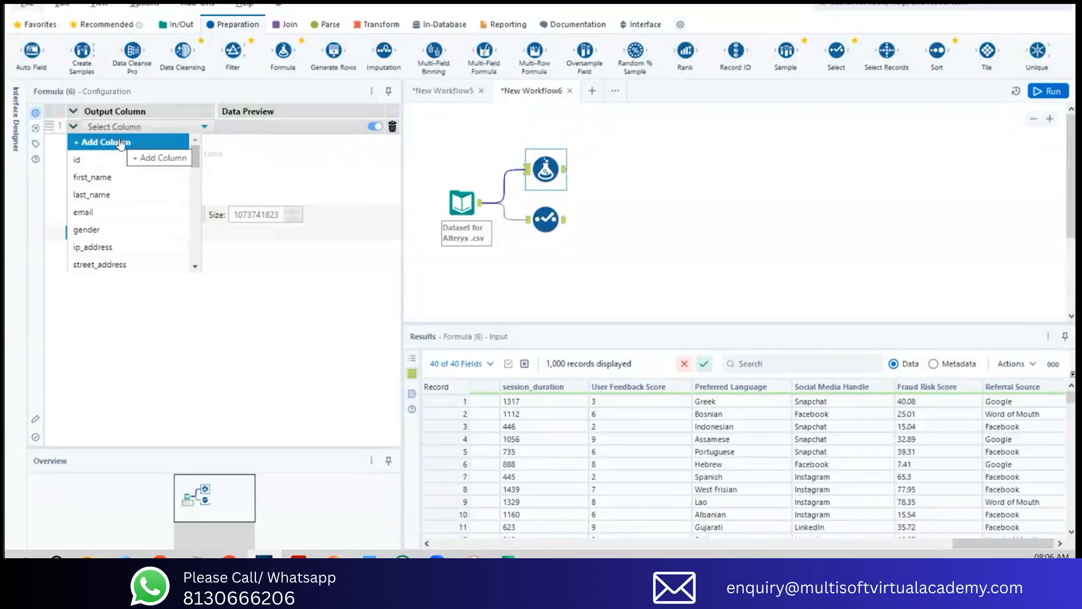
left_click(120, 143)
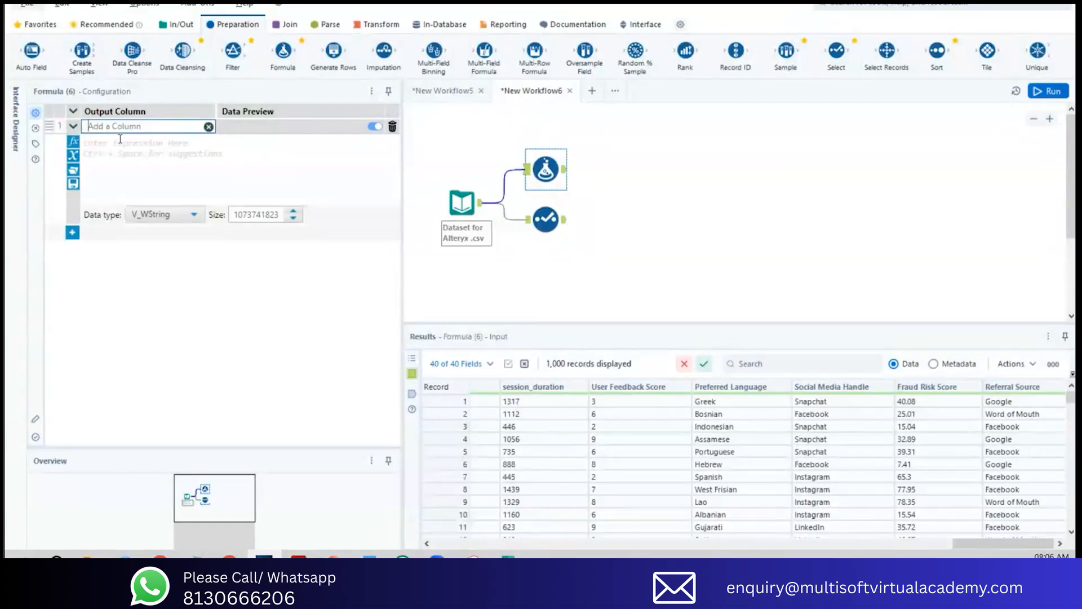
Step: Add a new output column named Updated Salary in the Formula tool
left_click_drag(1000, 544, 700, 548)
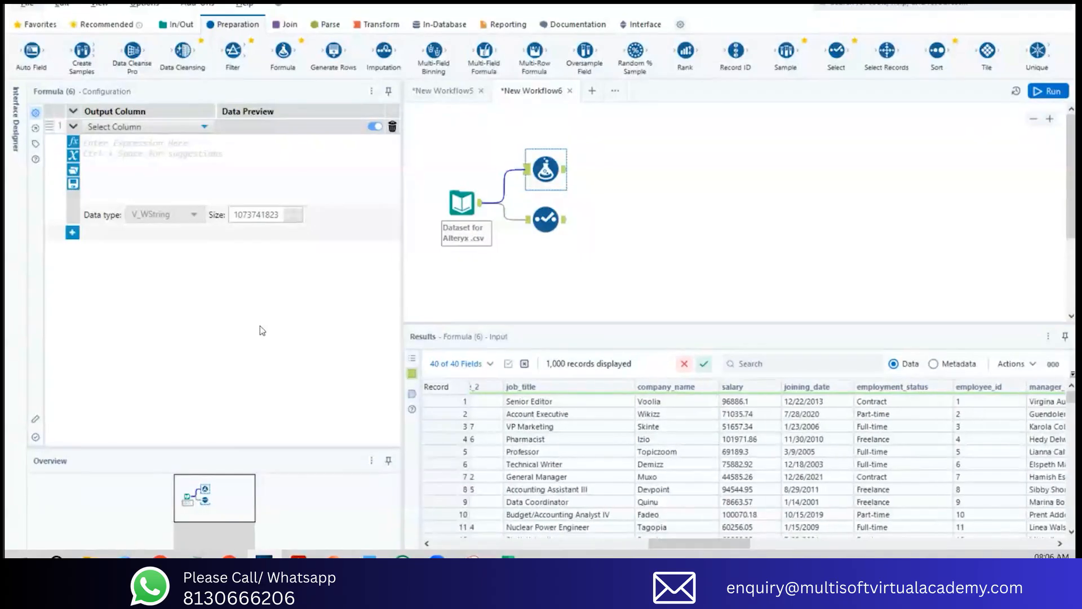
left_click(182, 131)
left_click(134, 149)
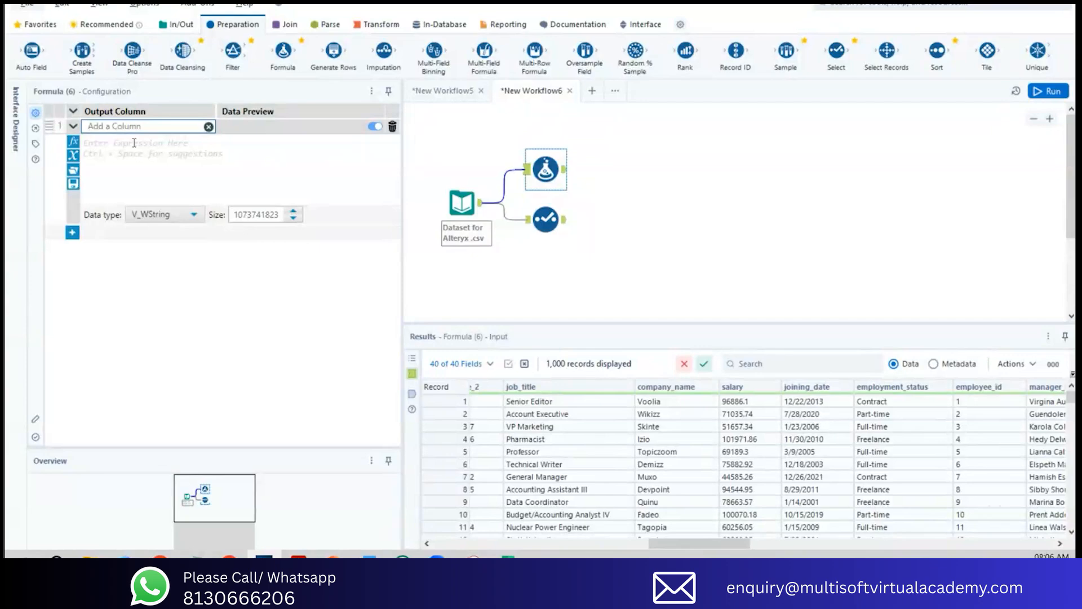
type("Updated Salary")
Step: Enter the expression [salary]*0.20 for the Updated Salary column and run the workflow
left_click(134, 142)
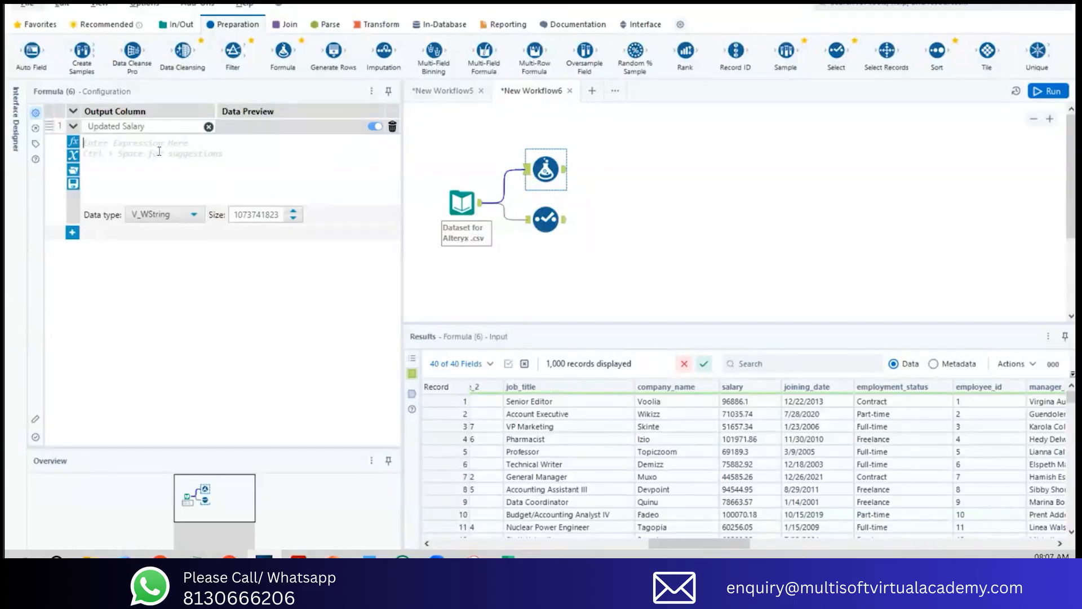
type("[salary]")
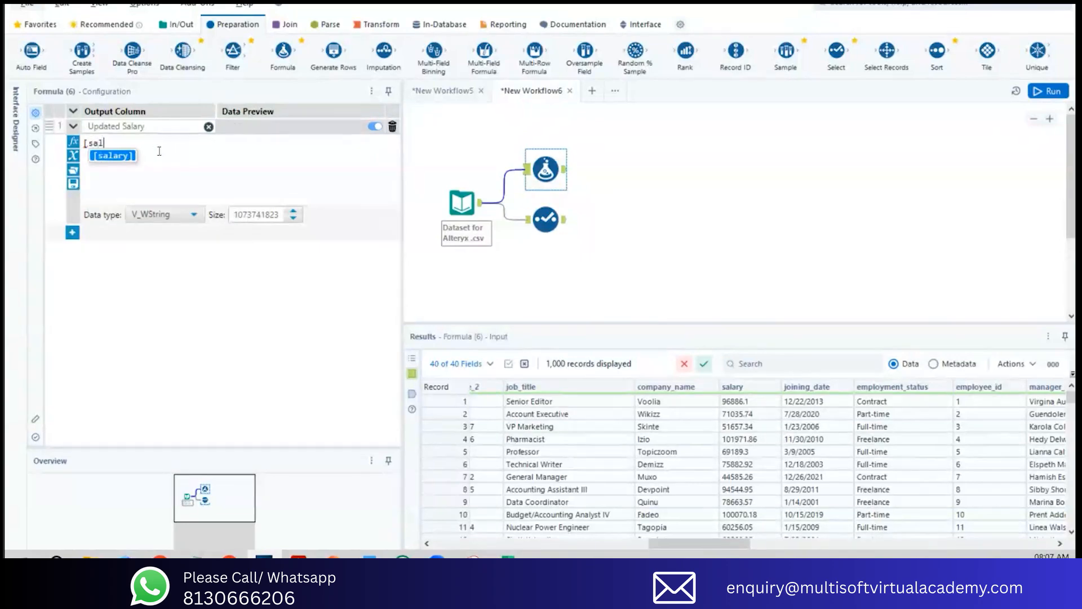
key("Return")
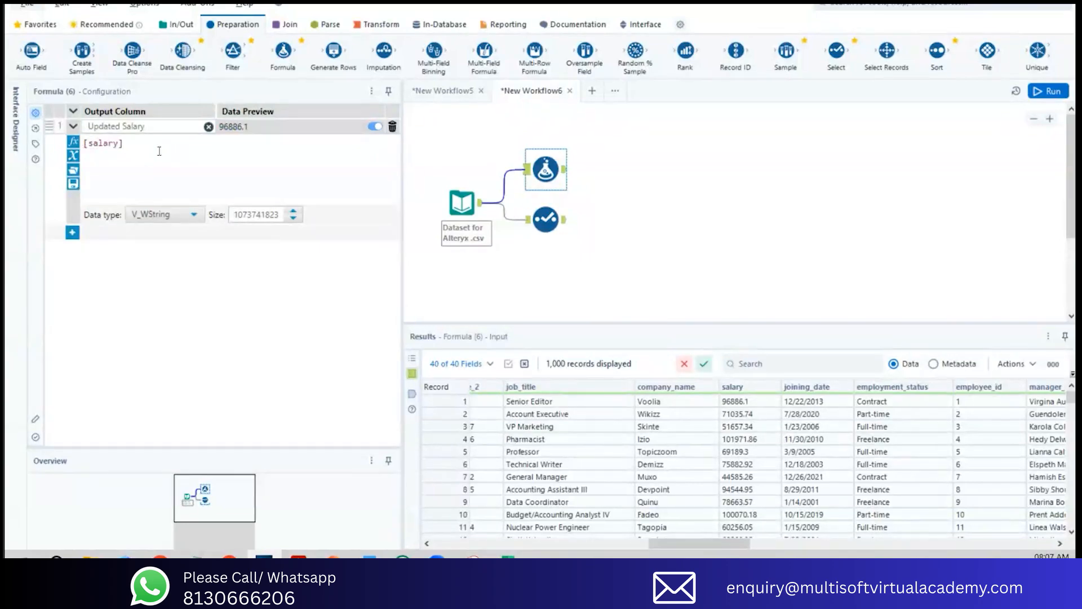
type("*200.")
left_click(1048, 91)
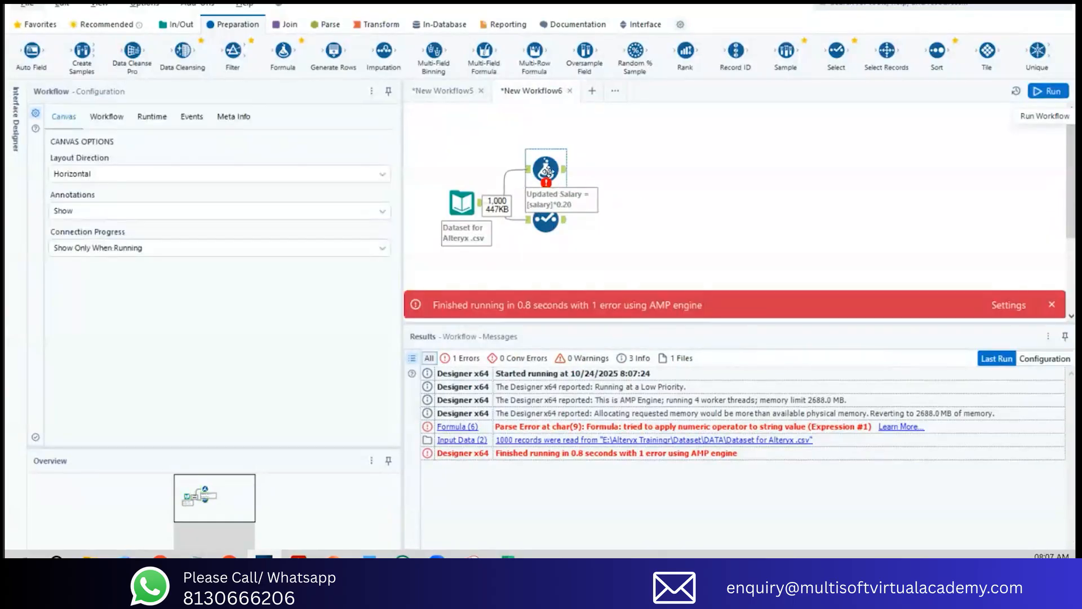
Step: Review the Formula tool's error and the [salary] and *0.20 parts of its expression
left_click(558, 186)
left_click_drag(85, 145, 116, 142)
left_click(88, 145)
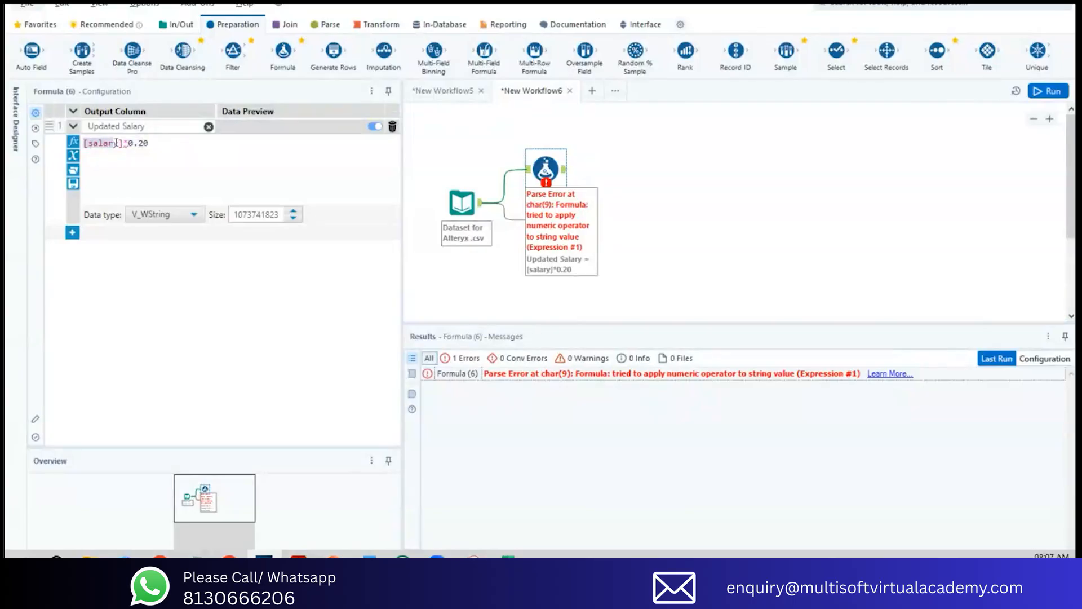
left_click(120, 143)
left_click_drag(120, 143, 90, 142)
left_click_drag(153, 145, 125, 142)
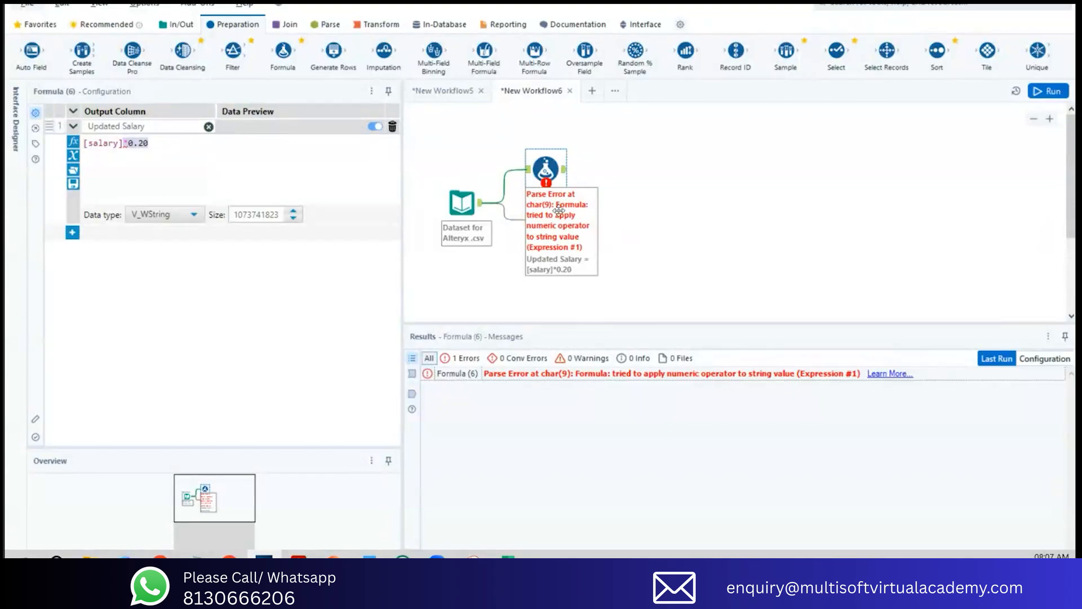
Step: Rerun the workflow and briefly check the online help article linked to the Formula tool's parse error
left_click(1048, 93)
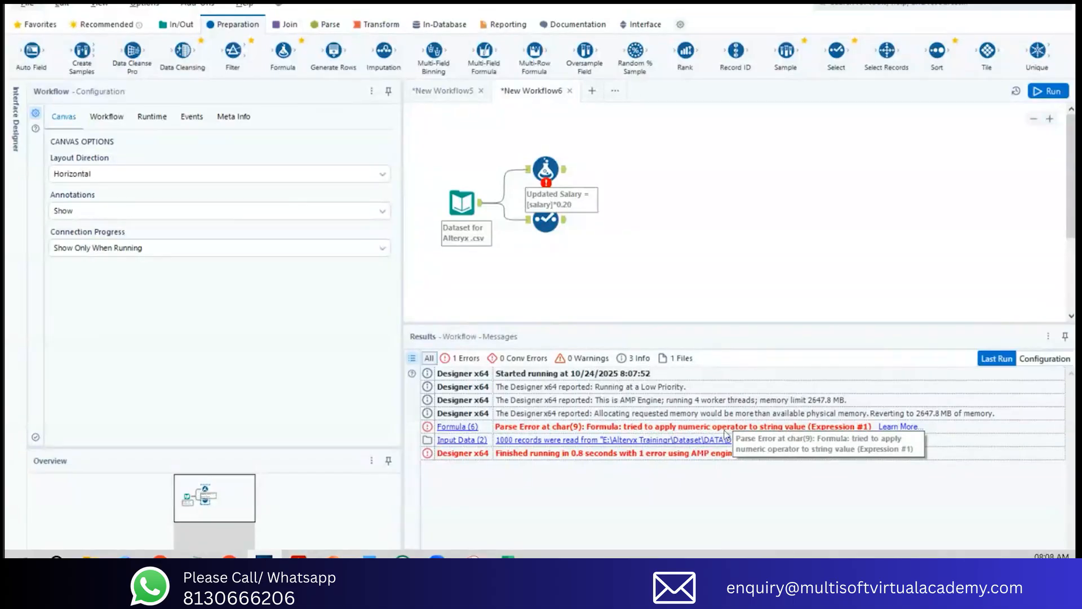
left_click(892, 428)
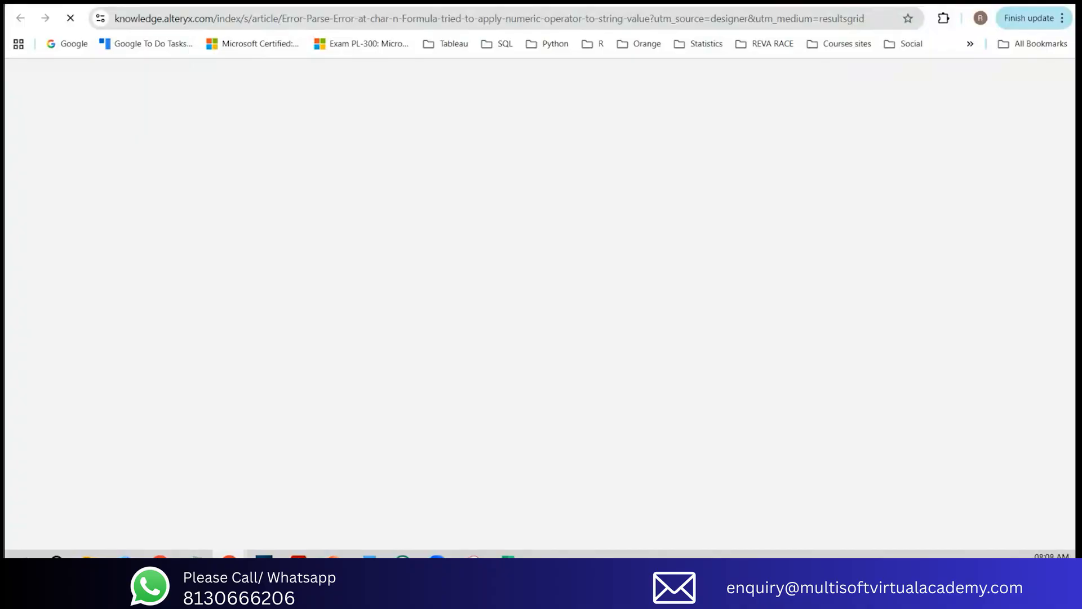
left_click(986, 3)
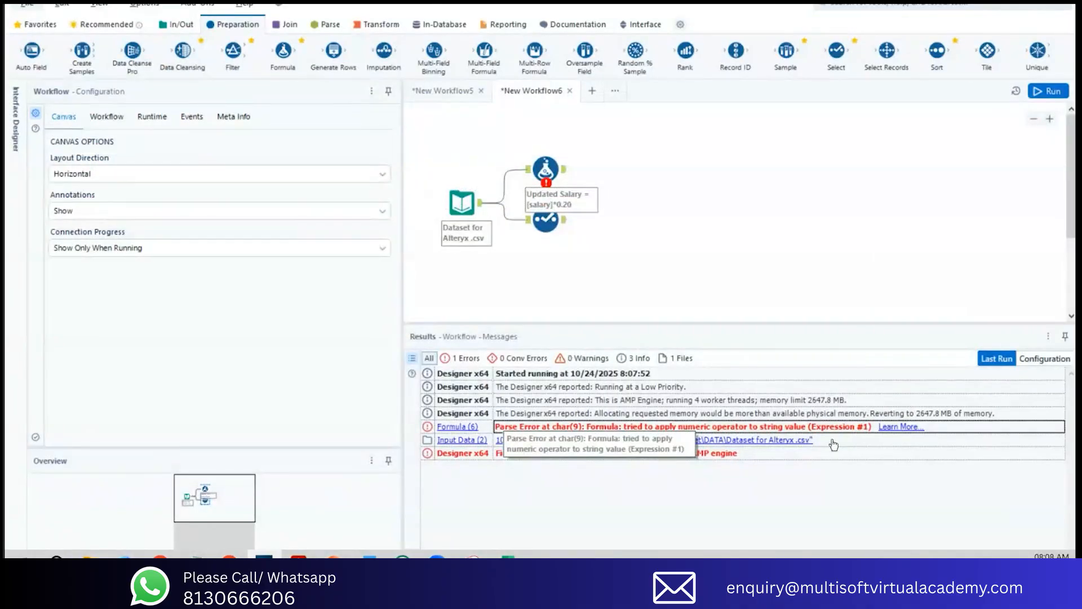
Step: Open the help article linked to the Formula tool's parse error and skim it from title to resolution
mouse_move(229, 555)
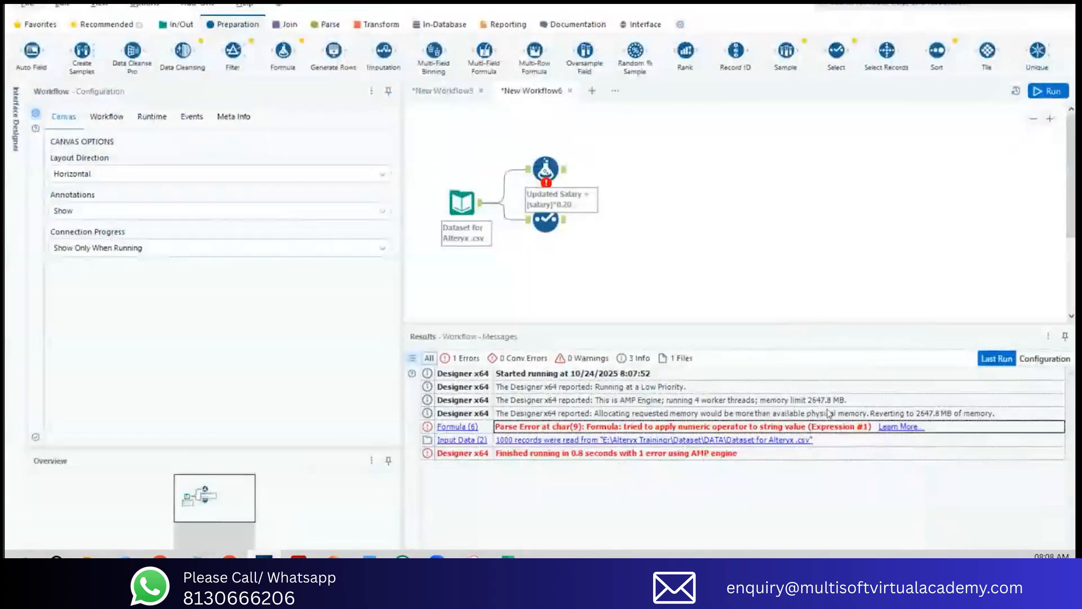
left_click(900, 427)
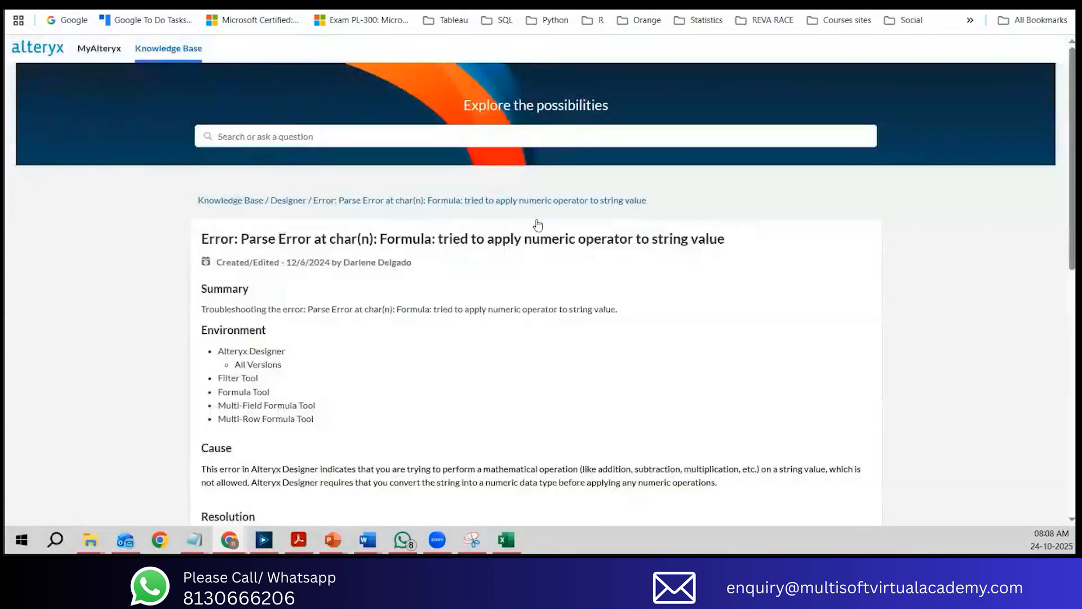
left_click_drag(214, 238, 732, 241)
scroll(708, 253, "down", 5)
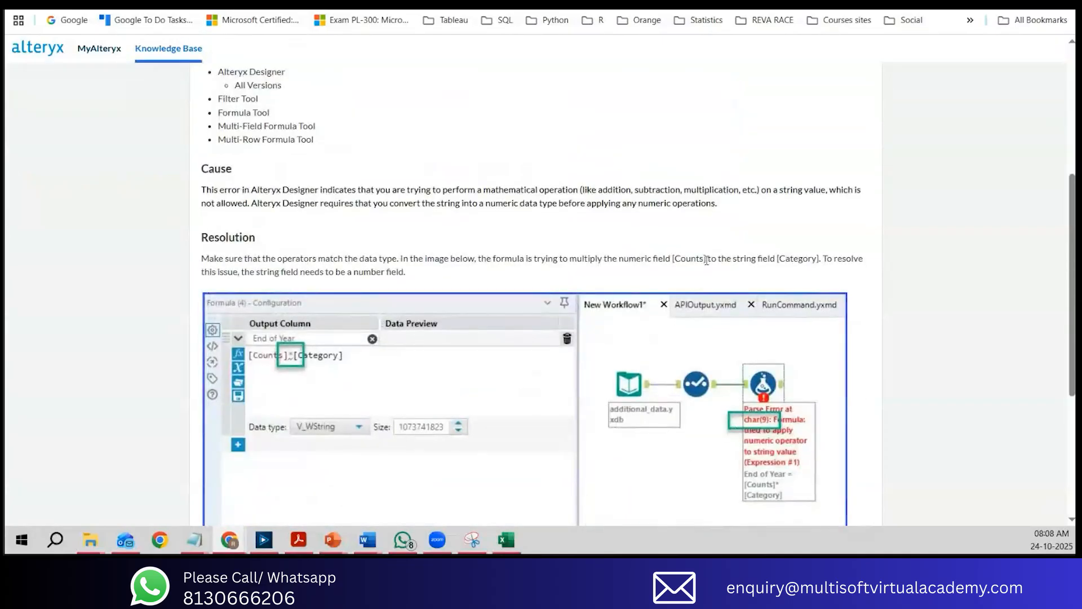
scroll(706, 261, "down", 1)
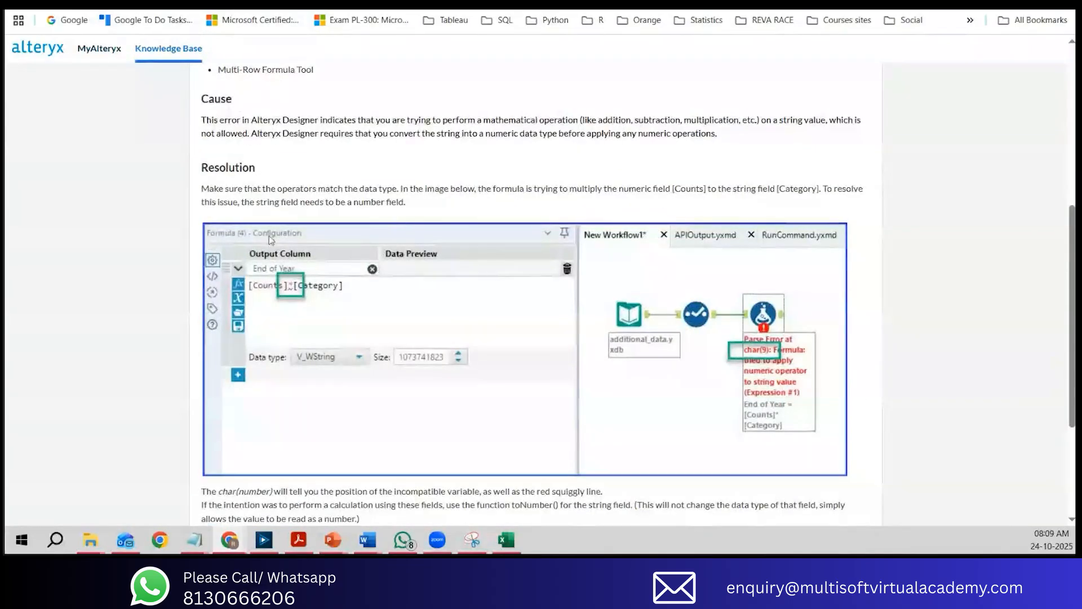
scroll(236, 161, "down", 3)
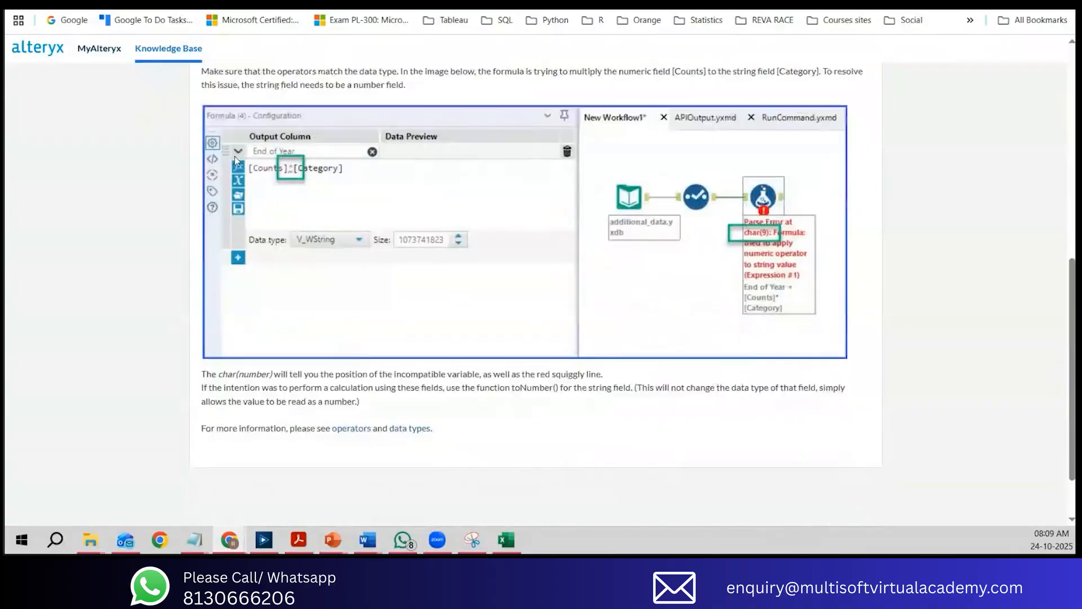
scroll(235, 157, "up", 6)
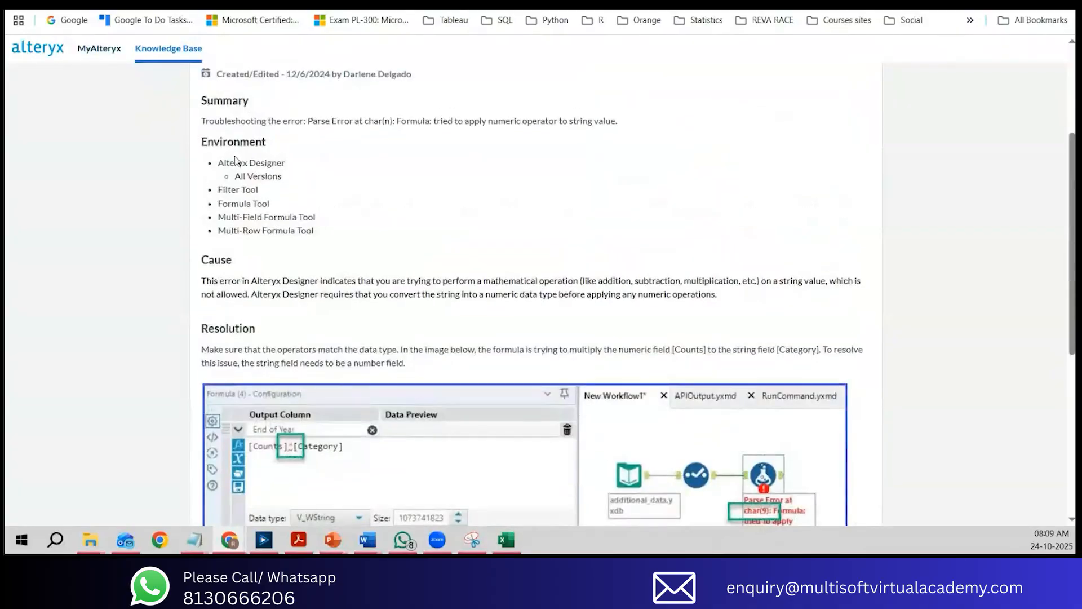
scroll(234, 161, "up", 3)
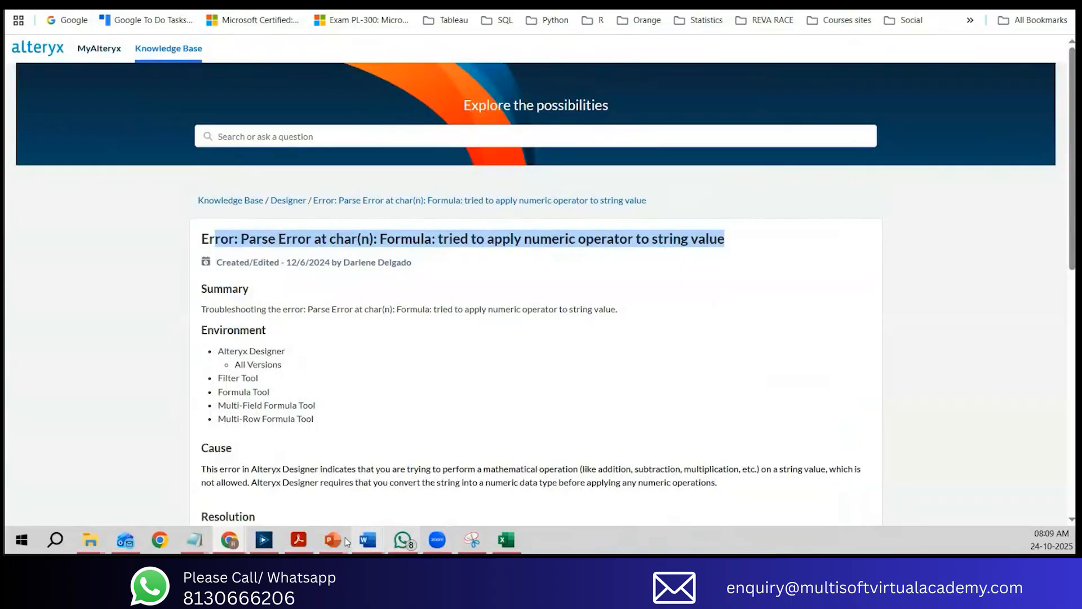
Step: Switch to Alteryx Designer to recheck the workflow error, return to the browser's parse error article and check its edit details
left_click(270, 539)
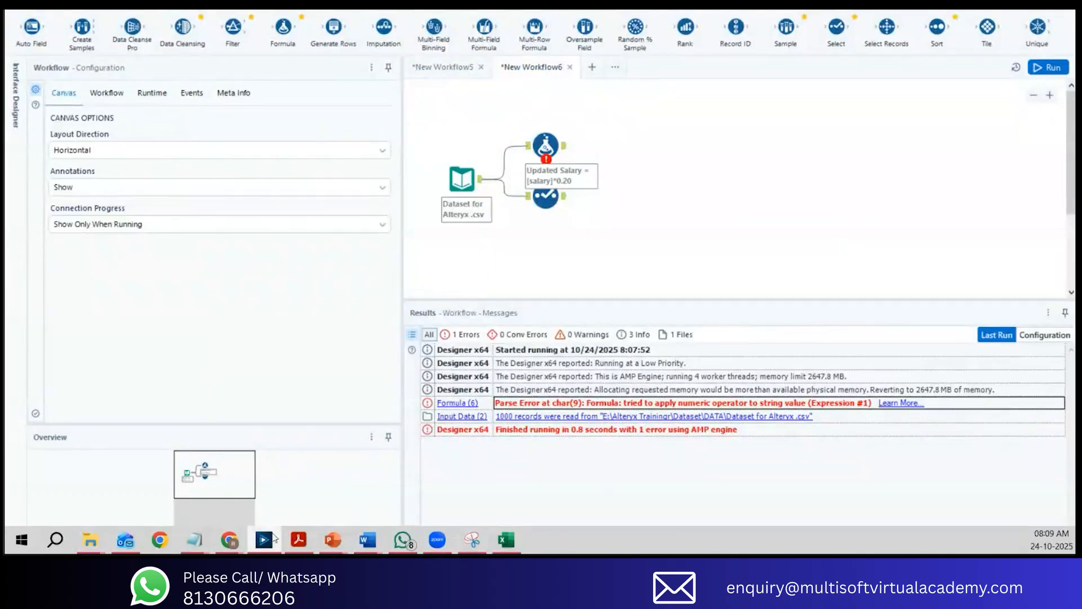
mouse_move(229, 540)
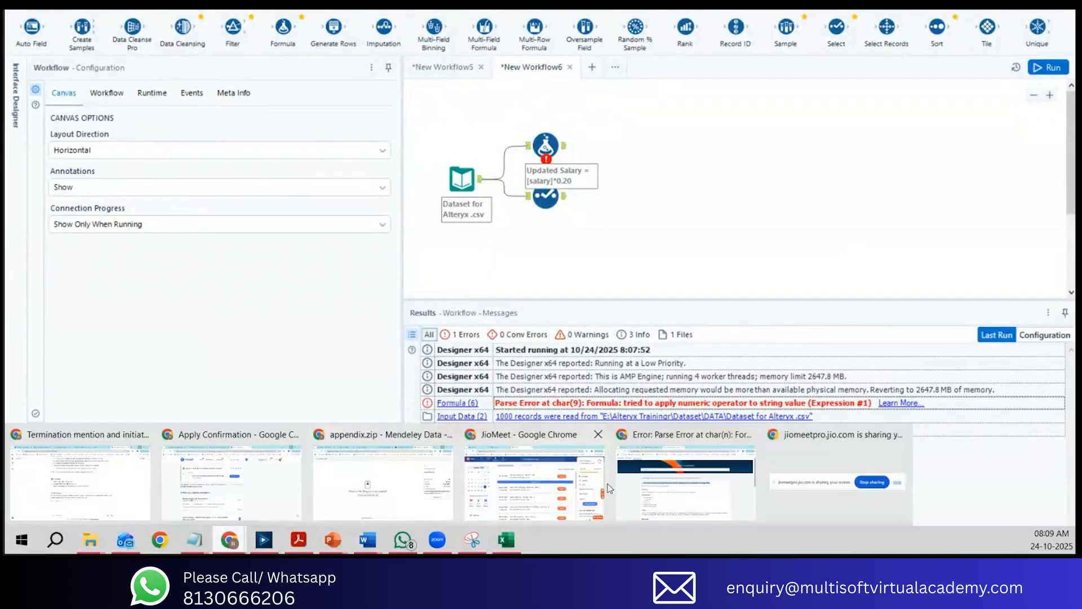
left_click(670, 491)
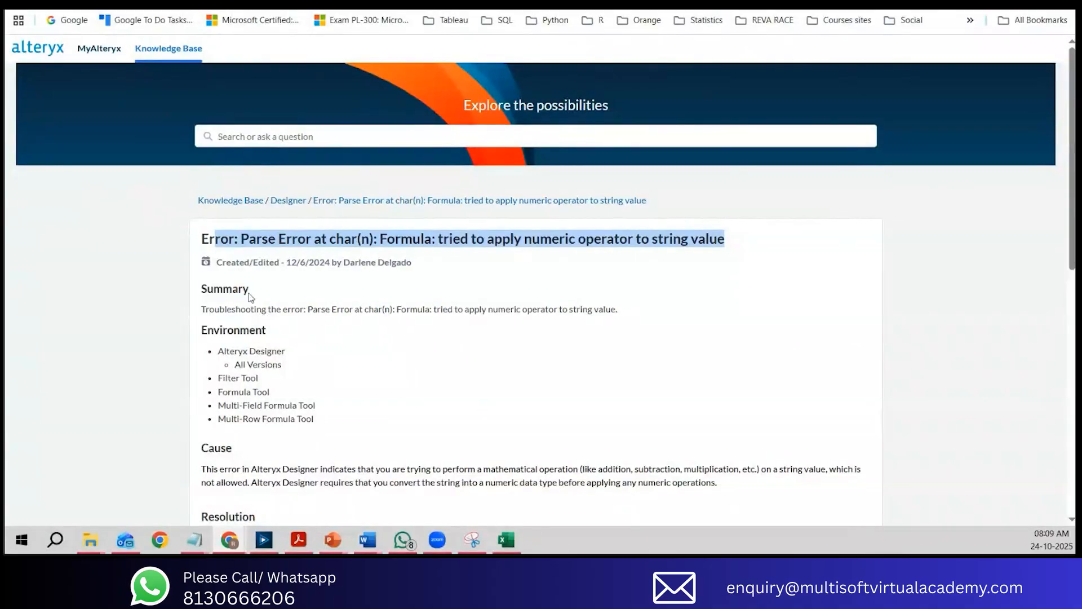
left_click_drag(285, 265, 415, 266)
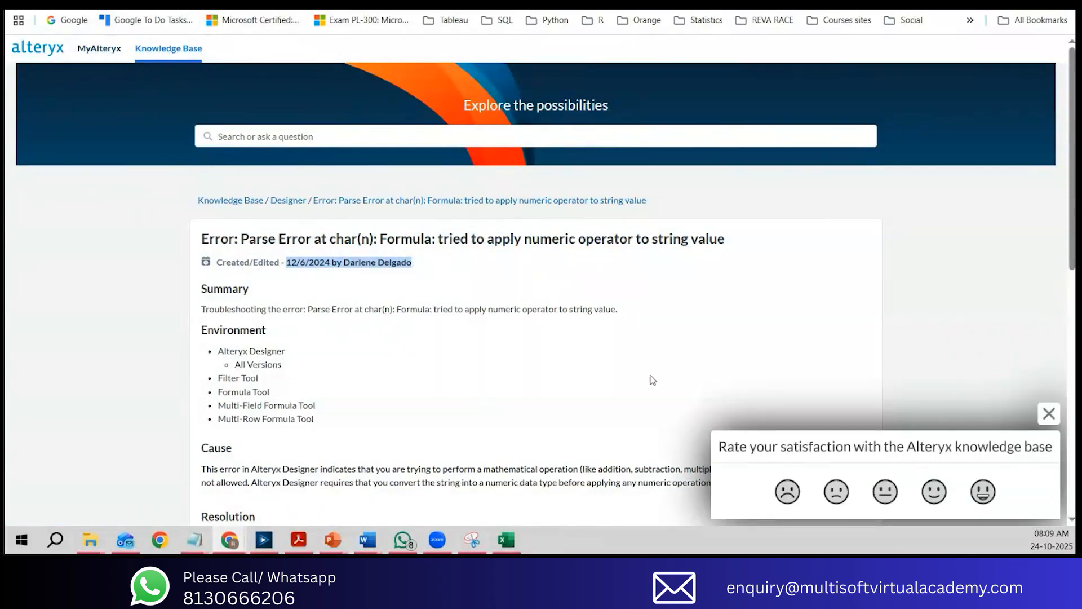
Step: Read the article's Summary, Environment and Cause sections, highlighting the explanation of numeric operations on string values
scroll(650, 377, "down", 2)
left_click_drag(206, 171, 617, 170)
left_click(452, 169)
scroll(573, 207, "down", 1)
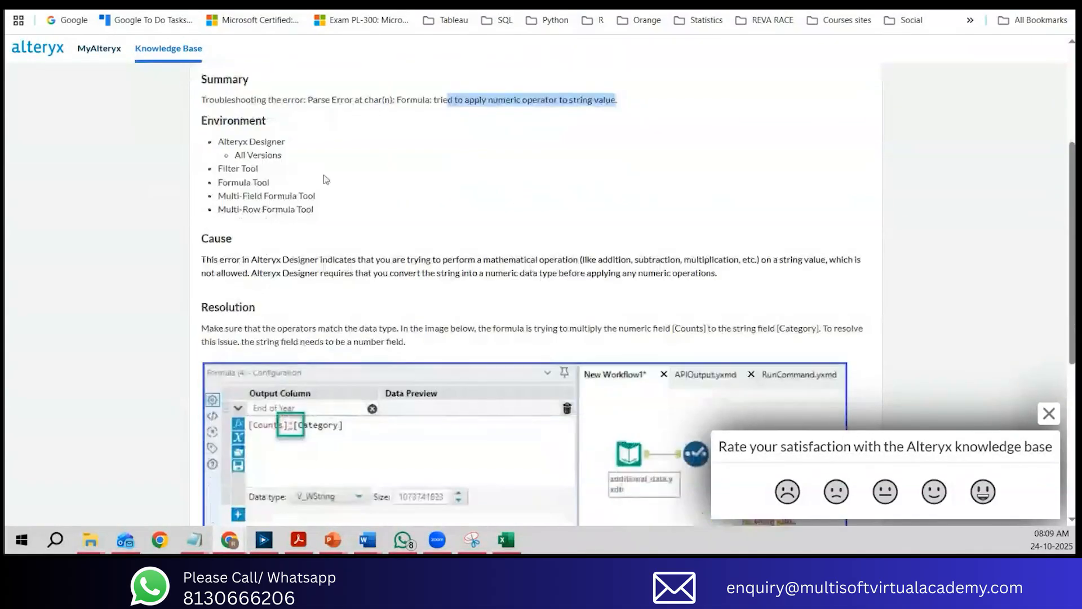
left_click_drag(235, 155, 270, 183)
scroll(243, 167, "down", 3)
scroll(243, 167, "up", 3)
left_click_drag(201, 189, 724, 208)
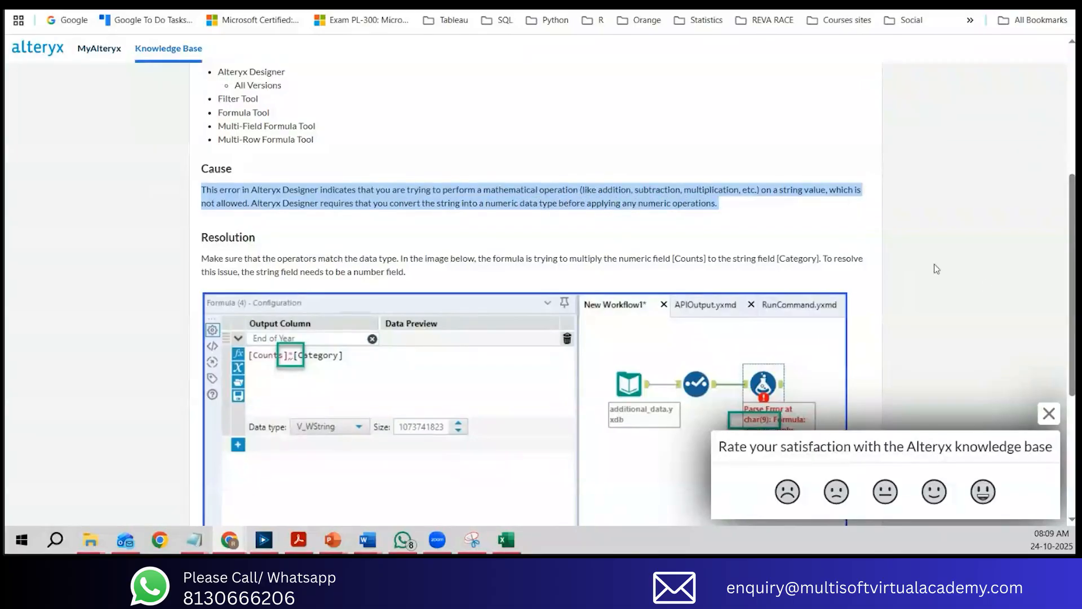
Step: Dismiss the satisfaction survey and read the Resolution section, highlighting the advice on matching data types and using toNumber()
left_click(1049, 413)
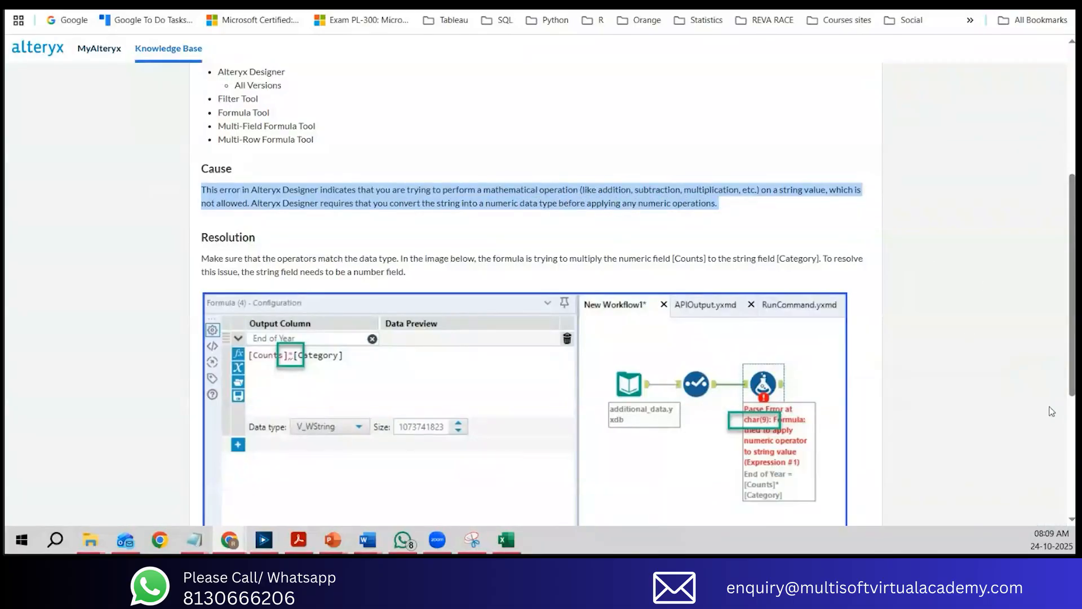
scroll(944, 370, "down", 3)
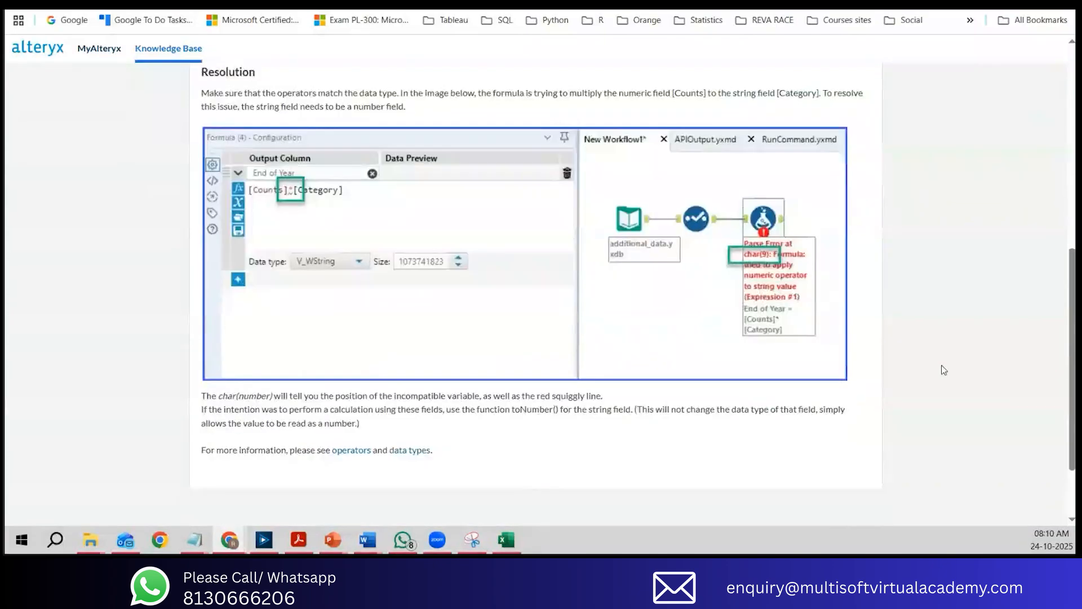
scroll(944, 370, "up", 1)
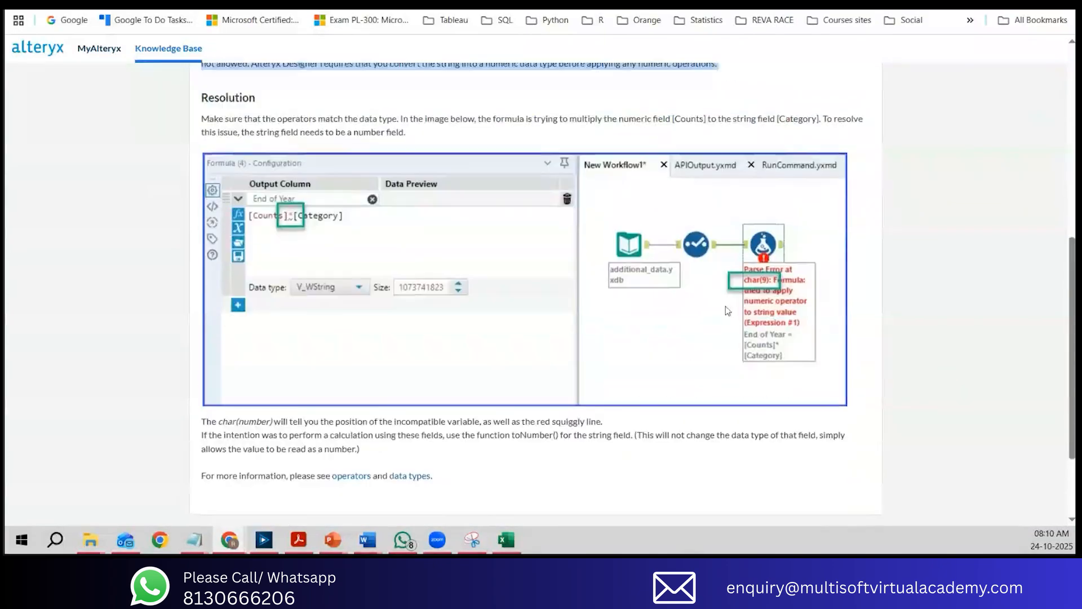
left_click(207, 119)
left_click_drag(207, 120, 405, 121)
left_click_drag(449, 122, 620, 125)
scroll(586, 186, "down", 1)
left_click_drag(221, 351, 844, 387)
scroll(778, 403, "down", 1)
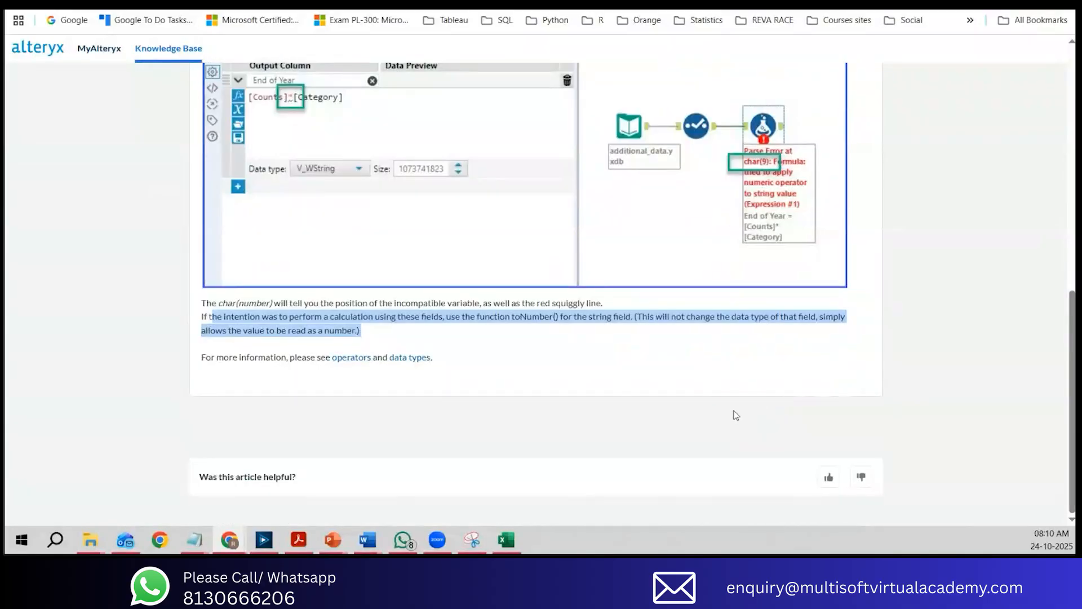
scroll(736, 415, "up", 10)
scroll(738, 408, "down", 6)
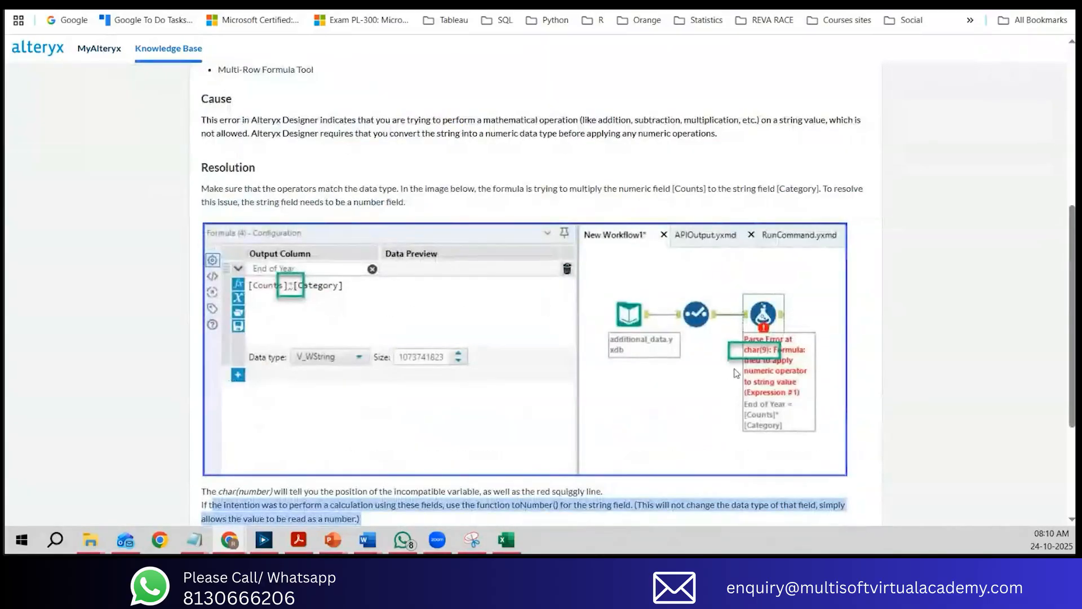